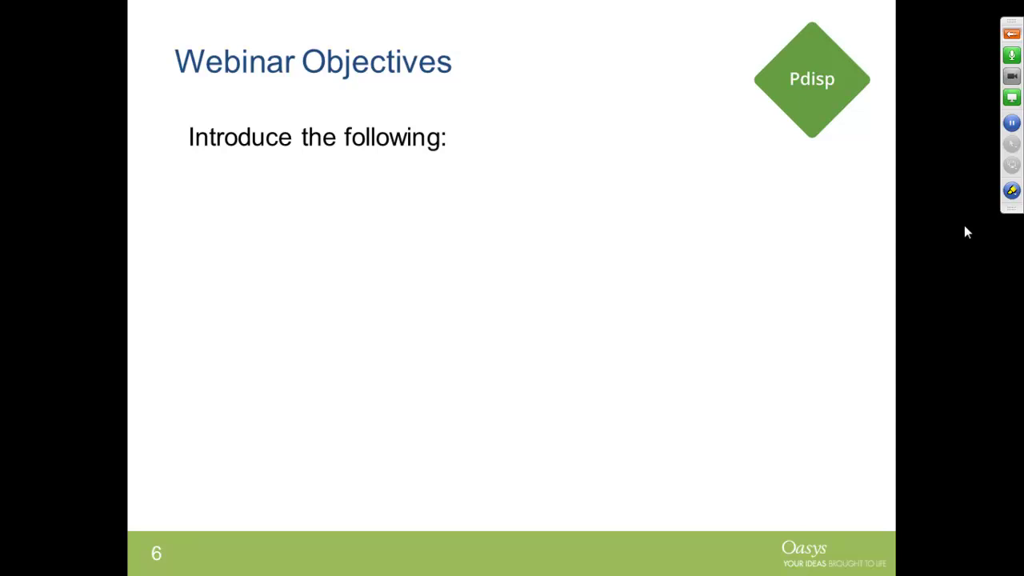
- Build the Webinar Objectives bullets one by one, up to item 4, Undo/redo
key("Right")
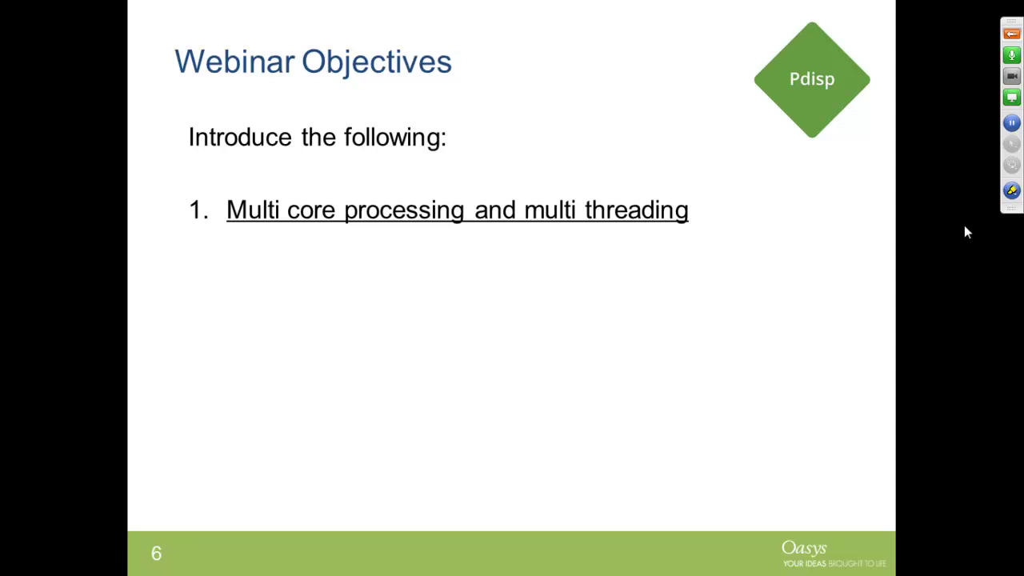
key("Right")
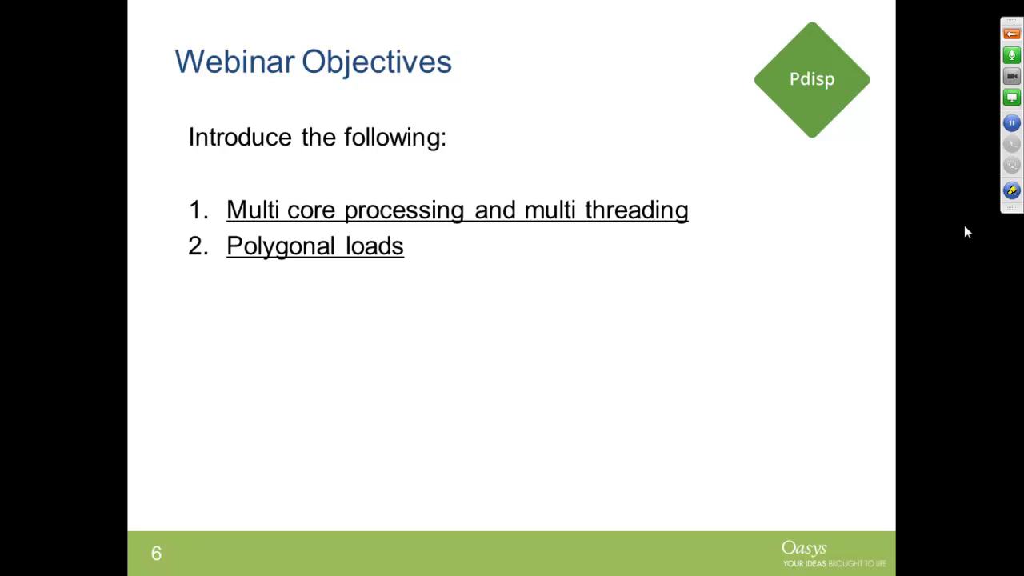
key("Right")
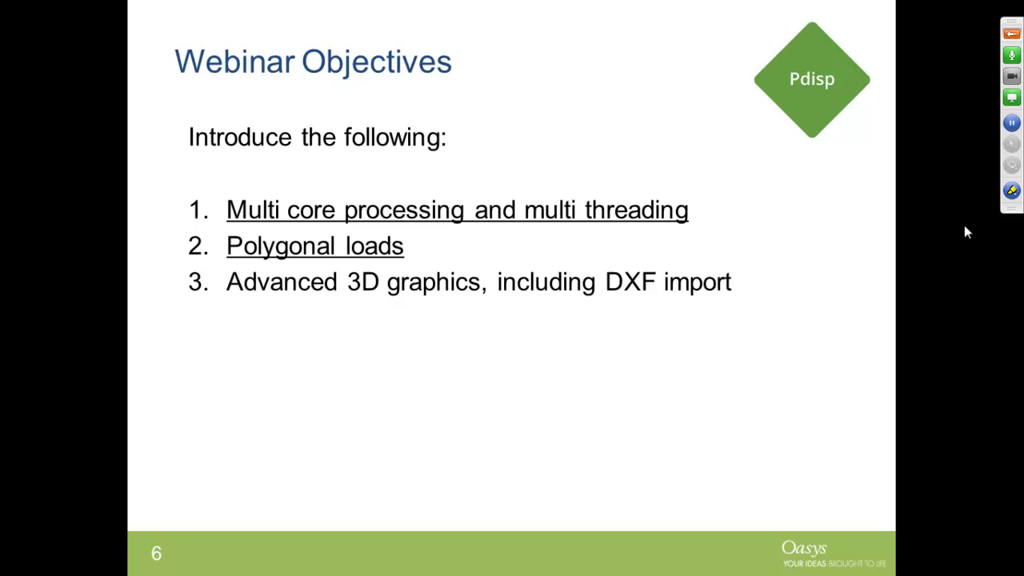
key("Right")
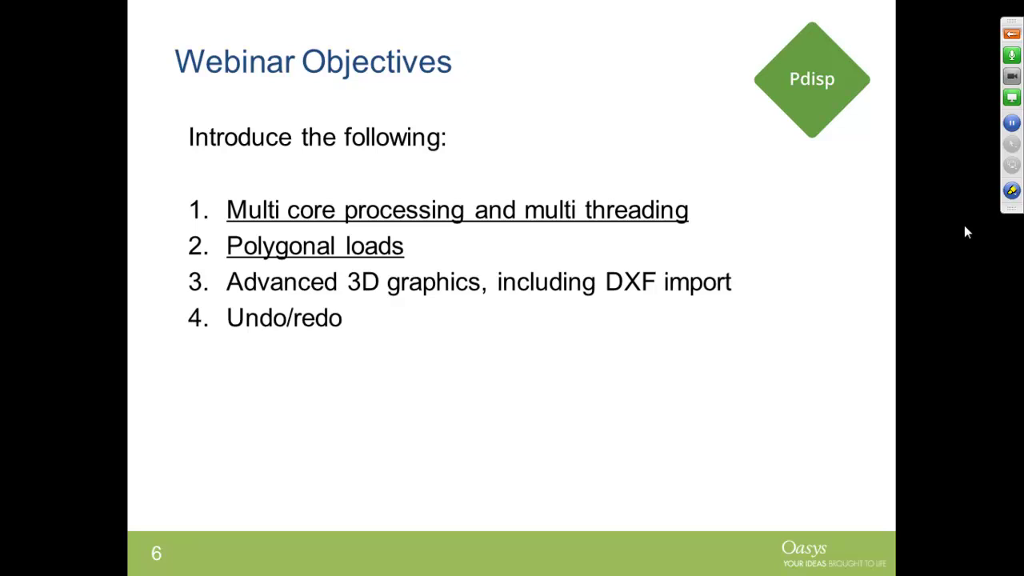
- Reveal the Grid tabular output objective and move on toward slide 9, Multi threading
key("Right")
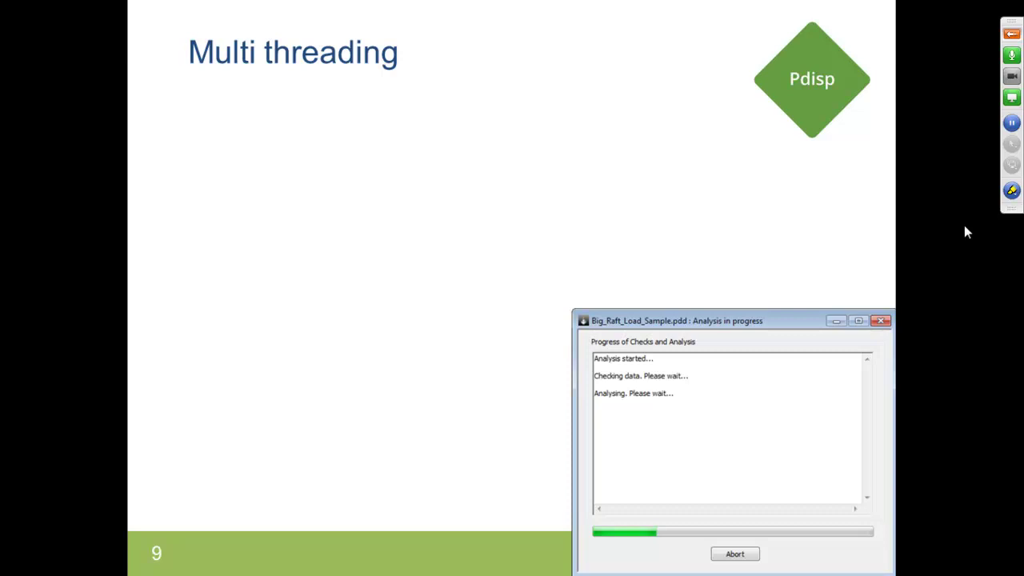
- Reveal the bullet noting that a running analysis can be aborted
key("Right")
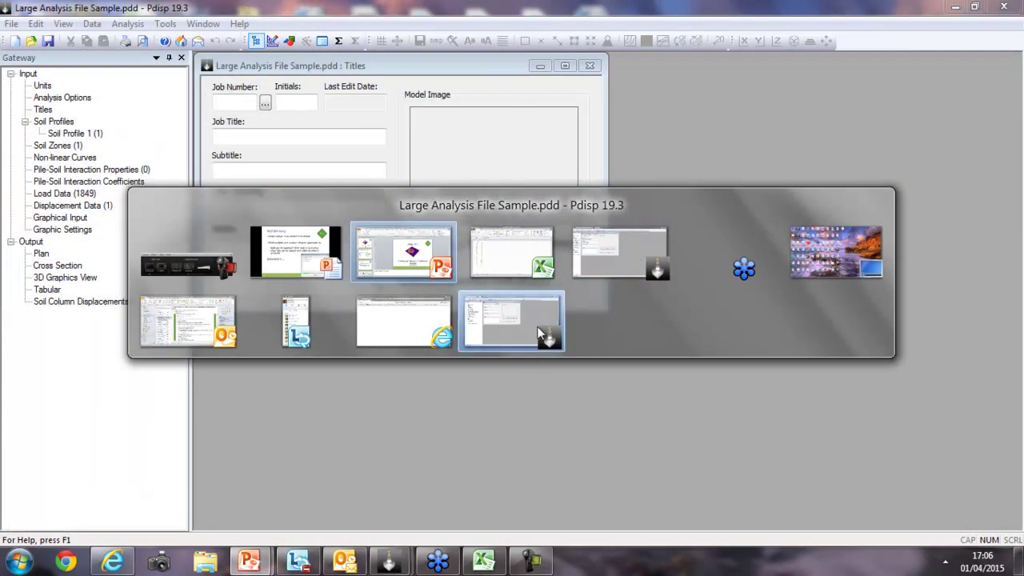
- Open the Large Analysis File Sample plan view maximised and start its analysis
left_click(537, 326)
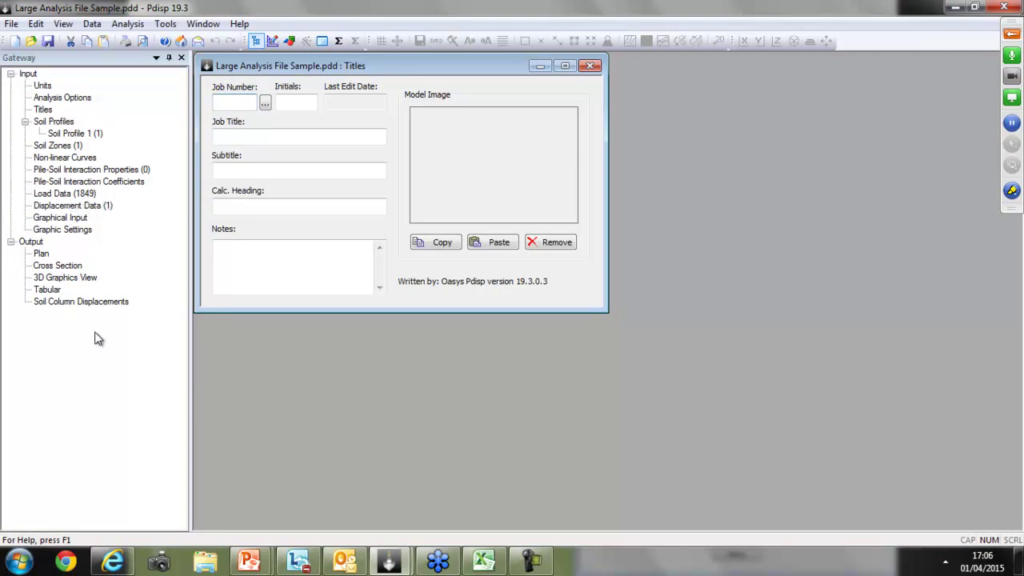
double_click(42, 255)
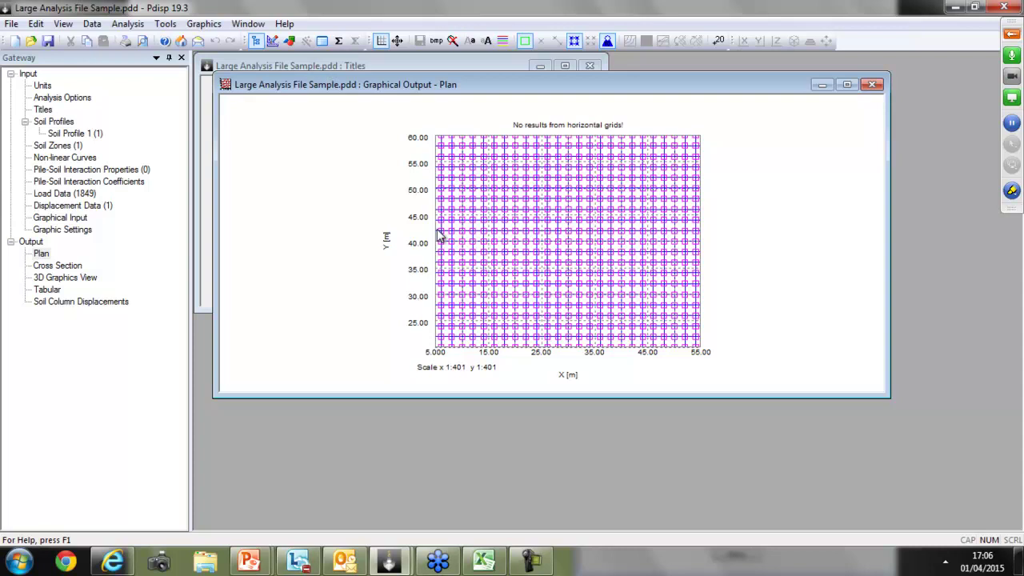
left_click(847, 84)
left_click(336, 45)
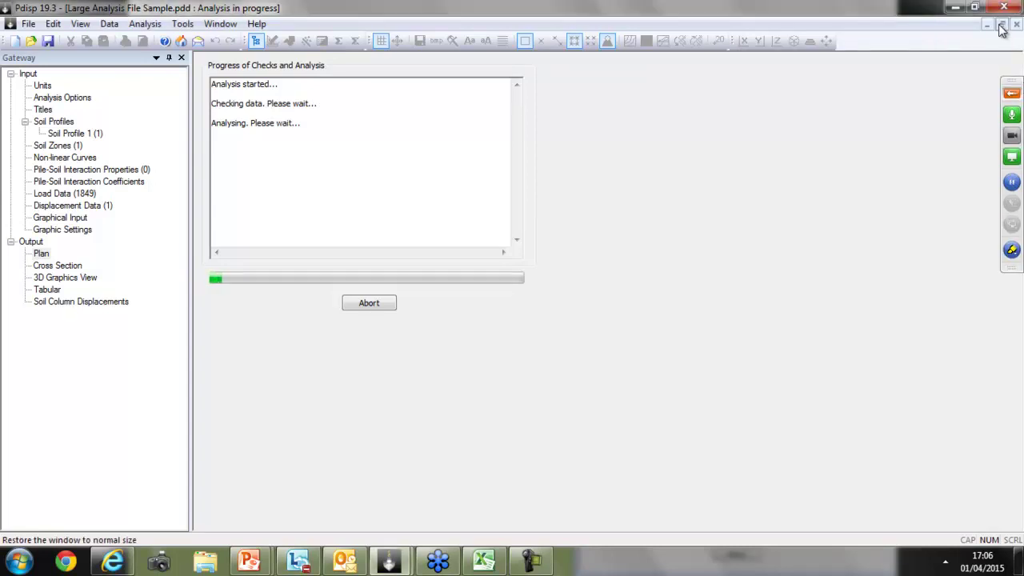
left_click(1001, 28)
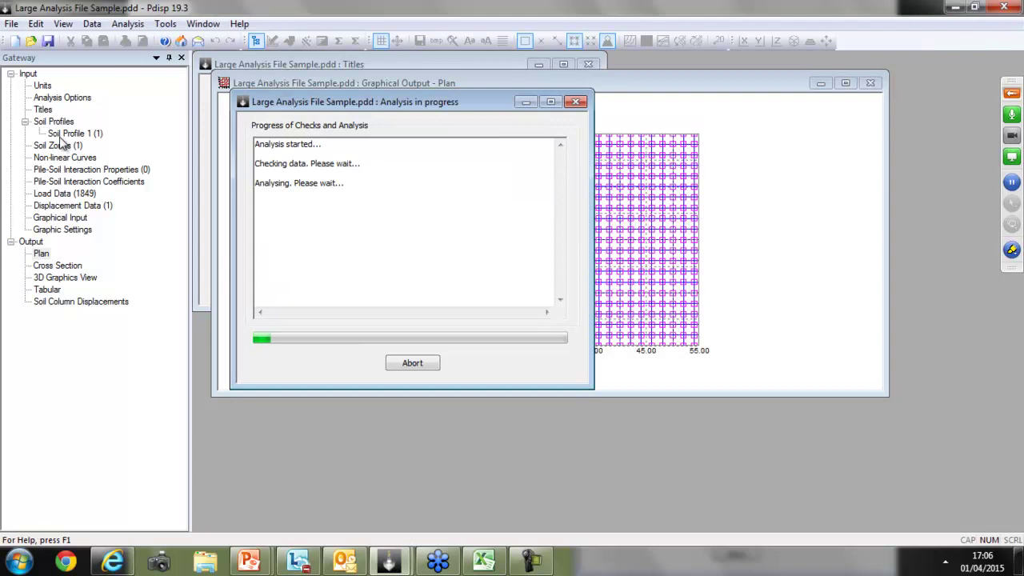
- Open the Soil Profile 1 table and move it aside so analysis progress stays visible
double_click(61, 135)
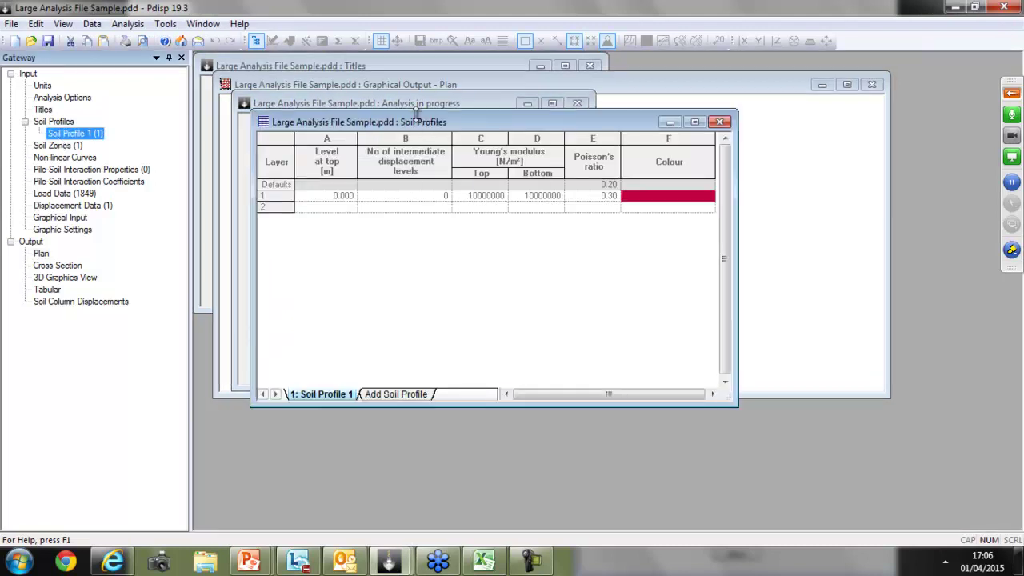
left_click_drag(424, 128, 541, 160)
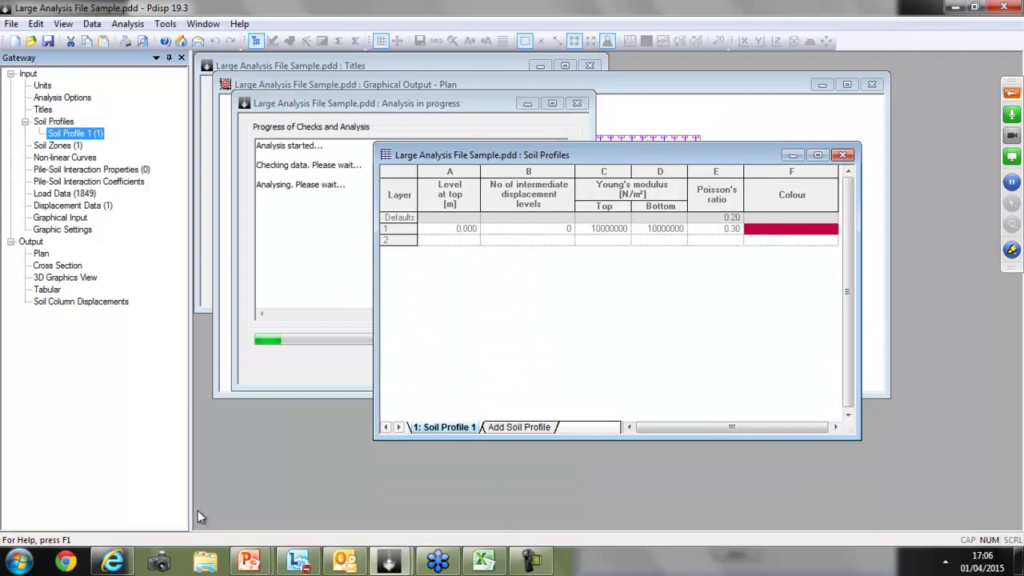
mouse_move(390, 560)
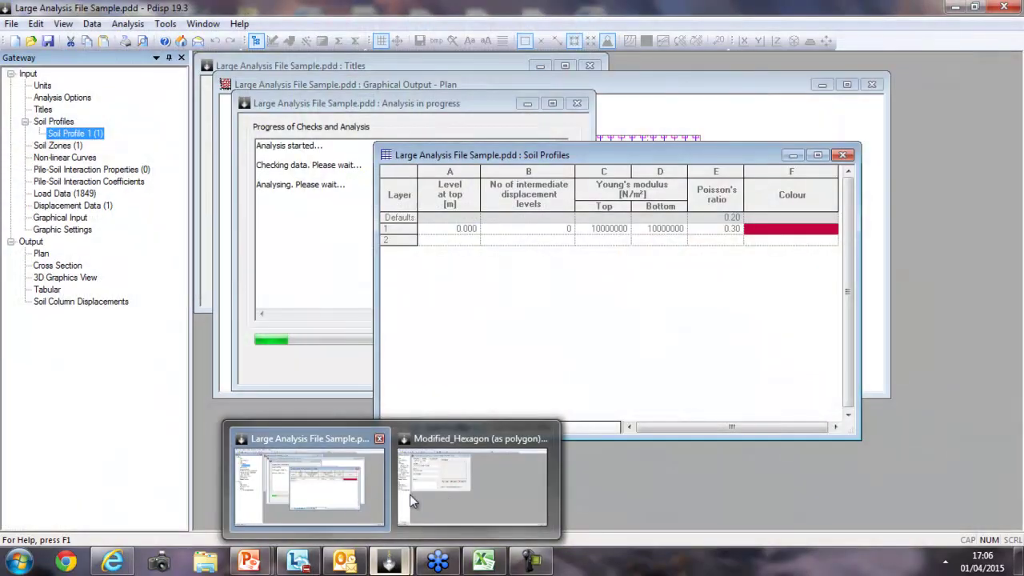
- Bring Modified_Hexagon forward, widen its model tree and minimise the Titles window
left_click(468, 480)
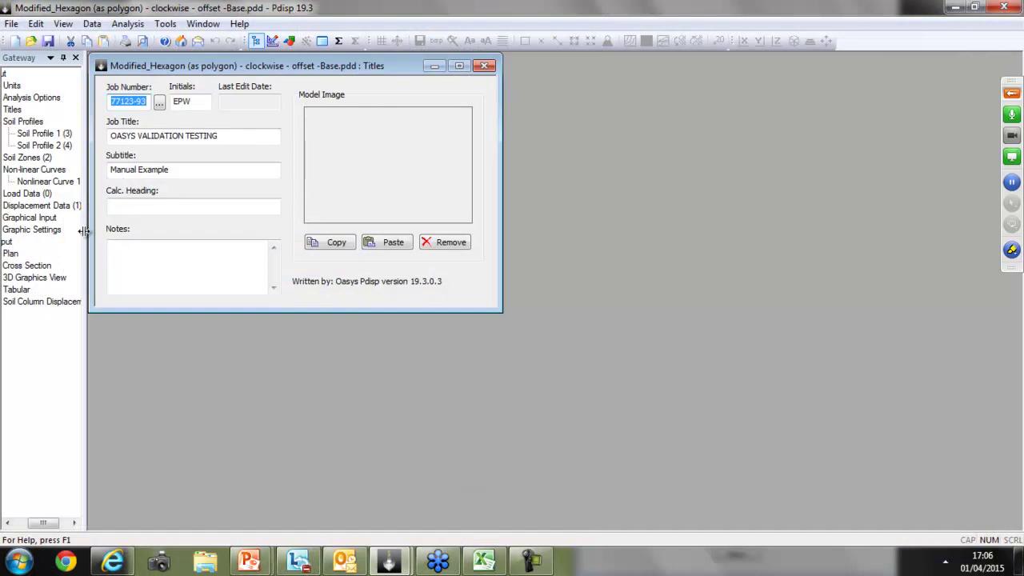
left_click_drag(240, 229, 240, 228)
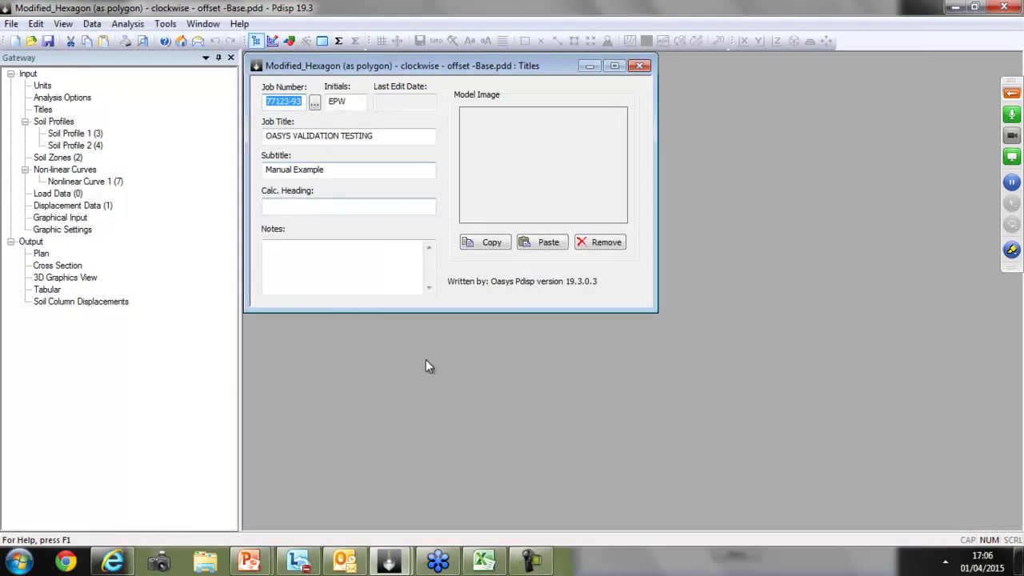
left_click(589, 66)
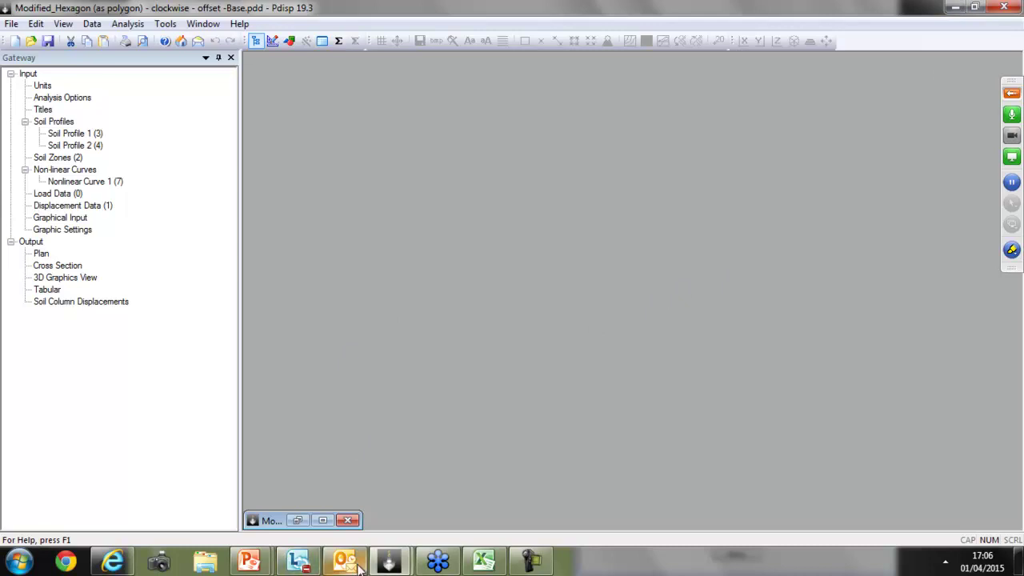
- Return to the PowerPoint slide show on slide 11, Polygonal Loads
mouse_move(357, 565)
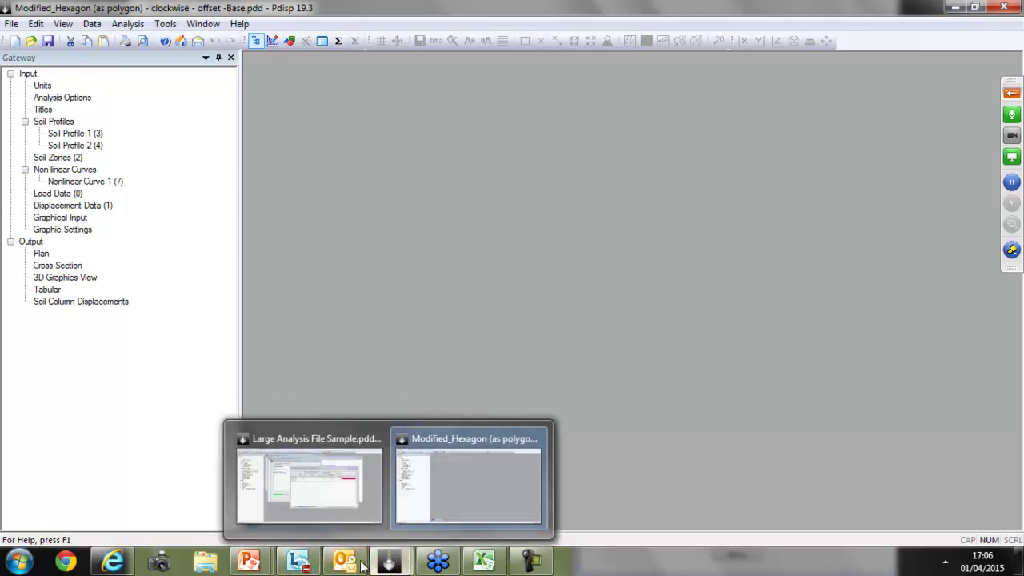
mouse_move(249, 561)
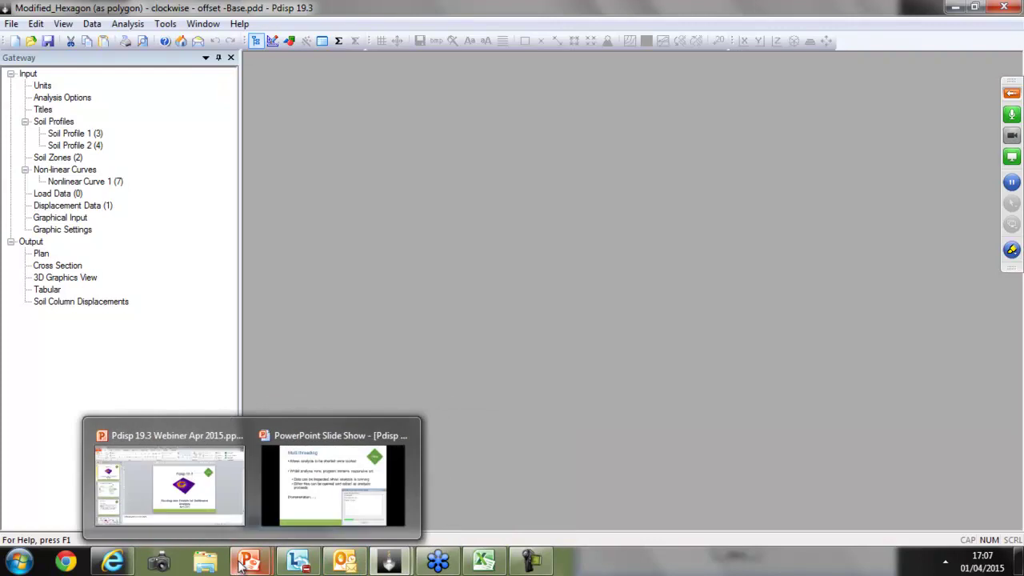
left_click(204, 493)
left_click(320, 489)
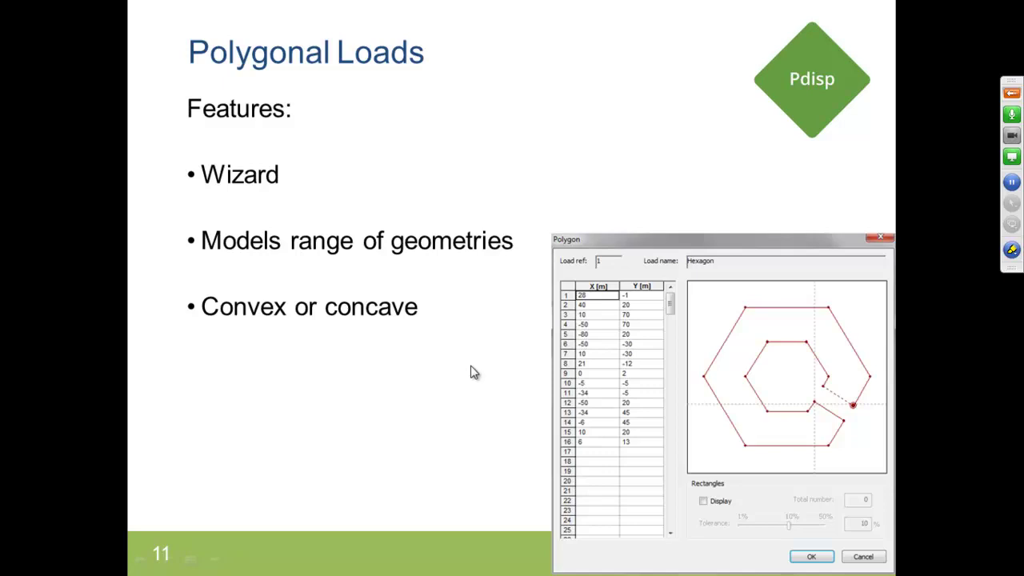
- Show the 'Demonstration' line on the Polygonal Loads slide, then switch to the Pdisp model
left_click(473, 372)
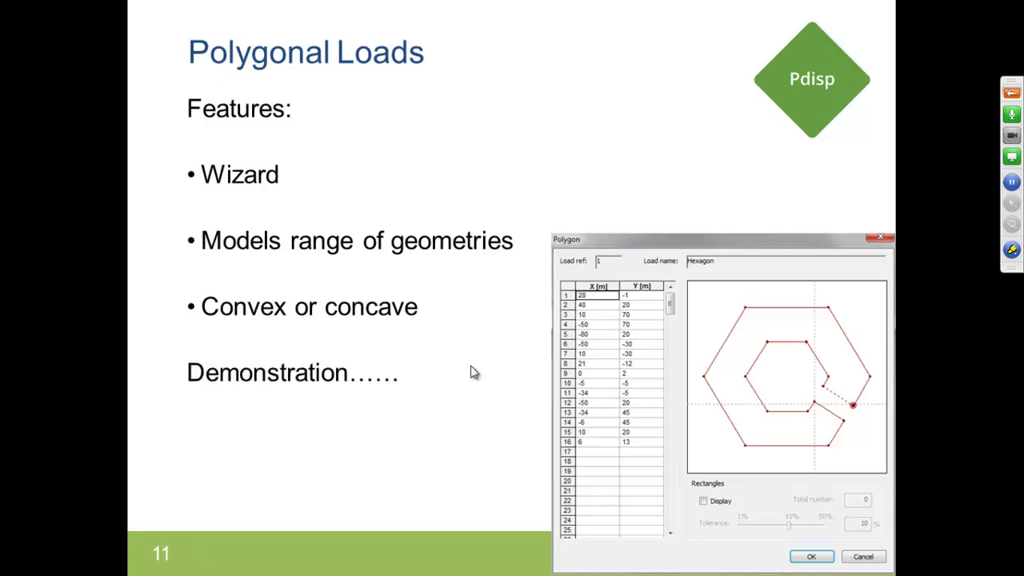
key("alt+Tab")
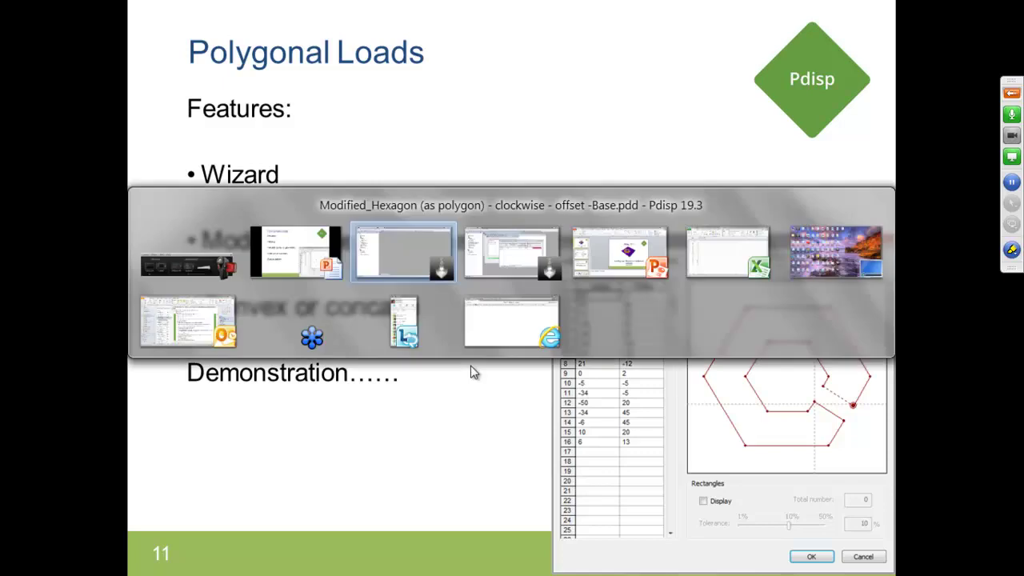
key("Escape")
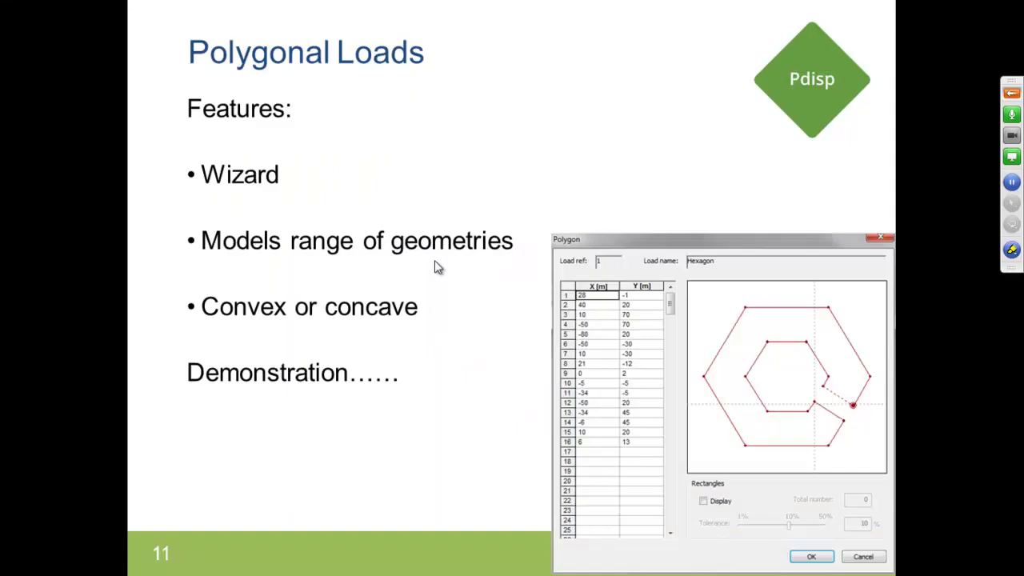
key("alt+Tab")
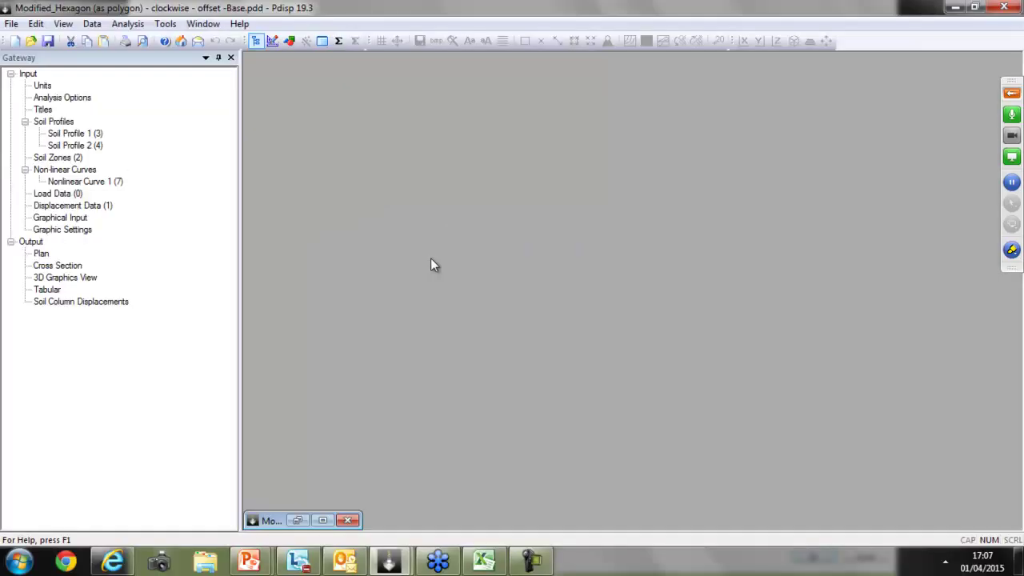
- Open the Soil Profile 1, displacement data and load data tables
left_click(76, 135)
double_click(78, 136)
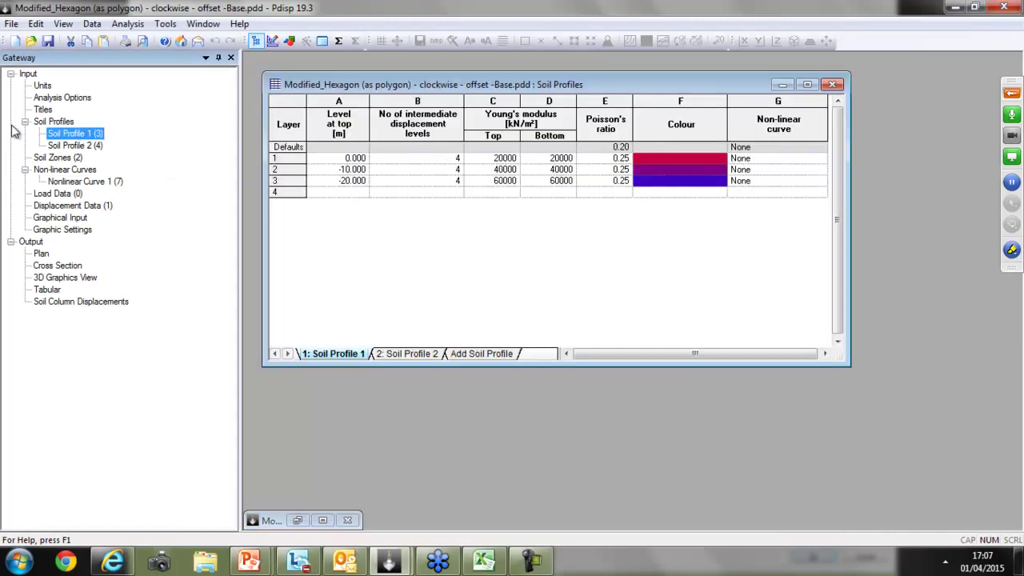
double_click(63, 207)
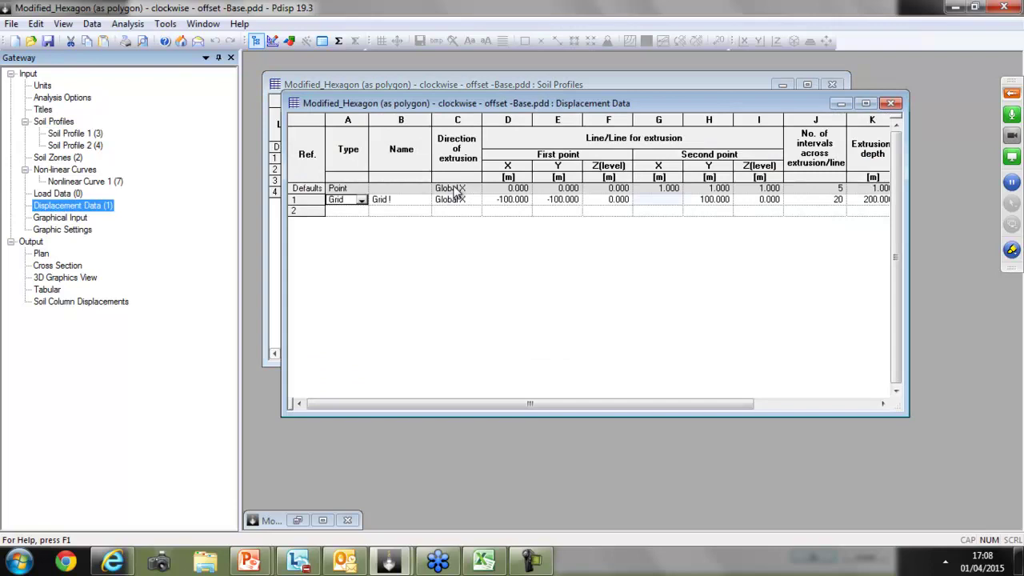
double_click(53, 193)
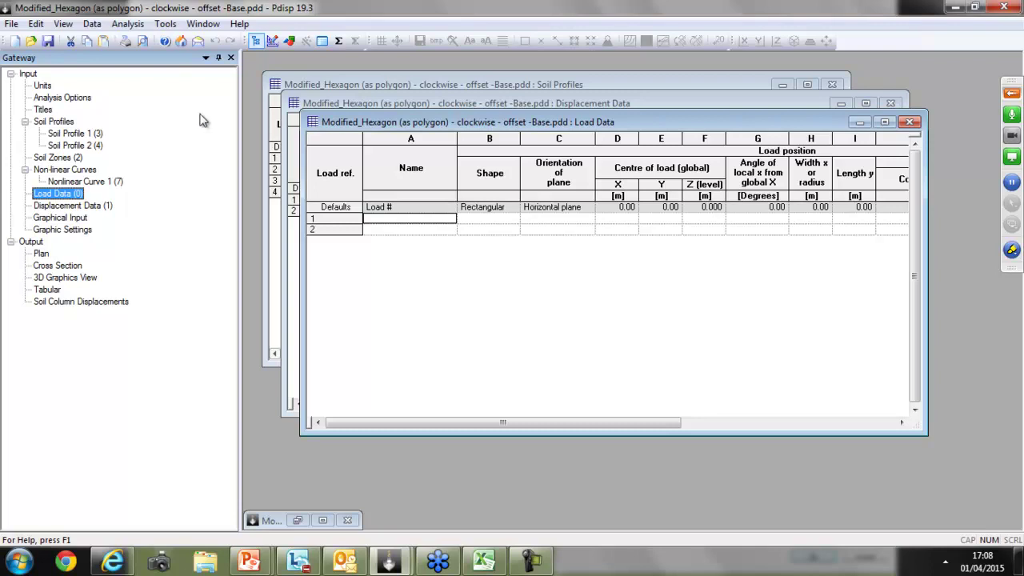
- Name load 1 'Hexagonal' and set its shape to Polygonal
left_click(396, 222)
type("Hexagonal")
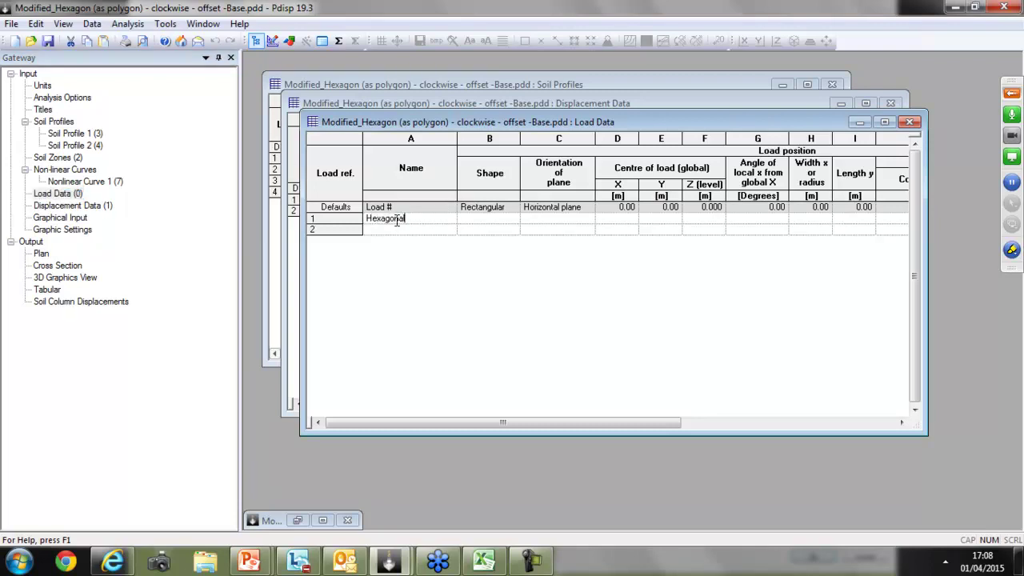
key("Tab")
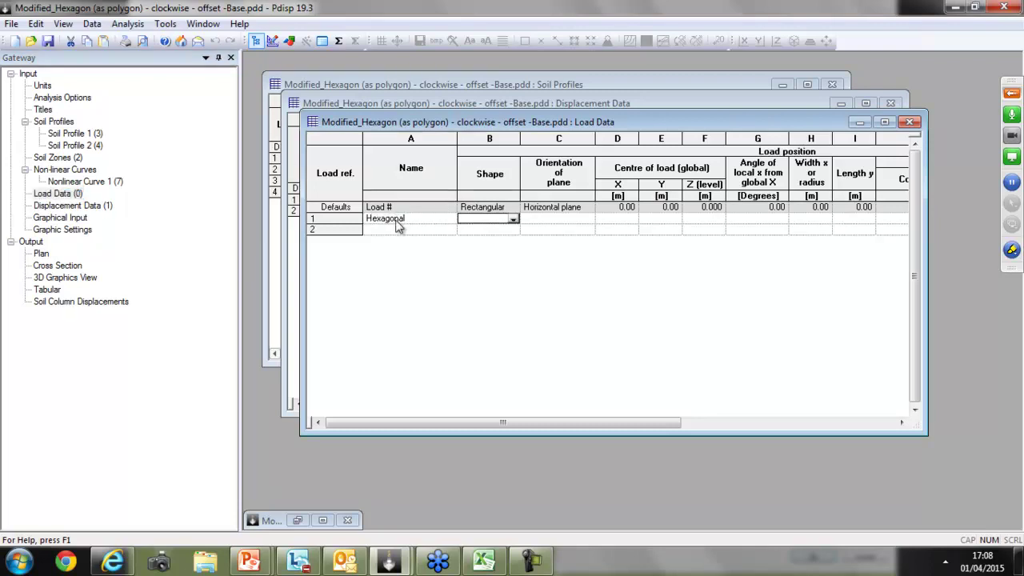
left_click(513, 219)
left_click(474, 253)
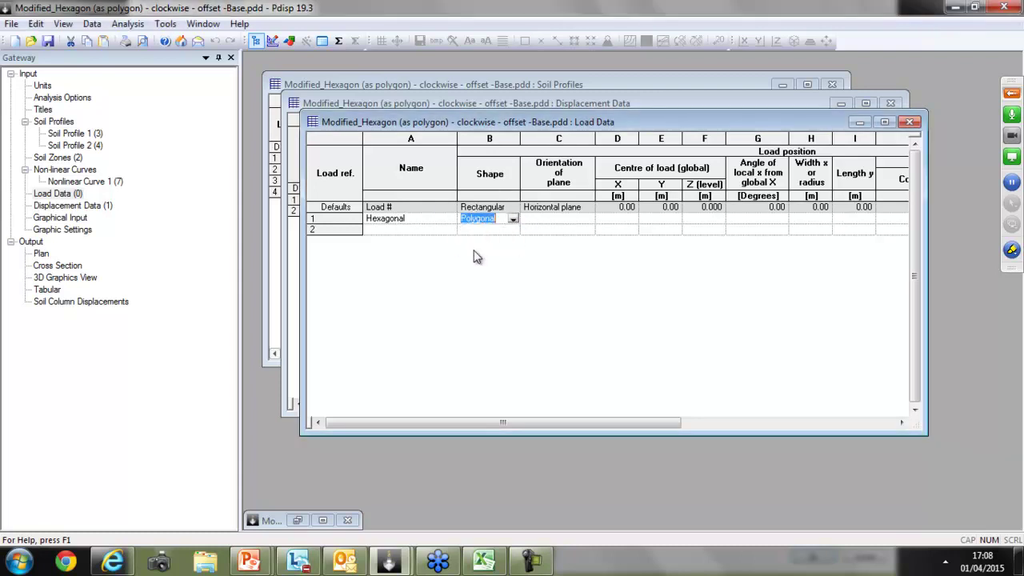
left_click(584, 222)
left_click(704, 221)
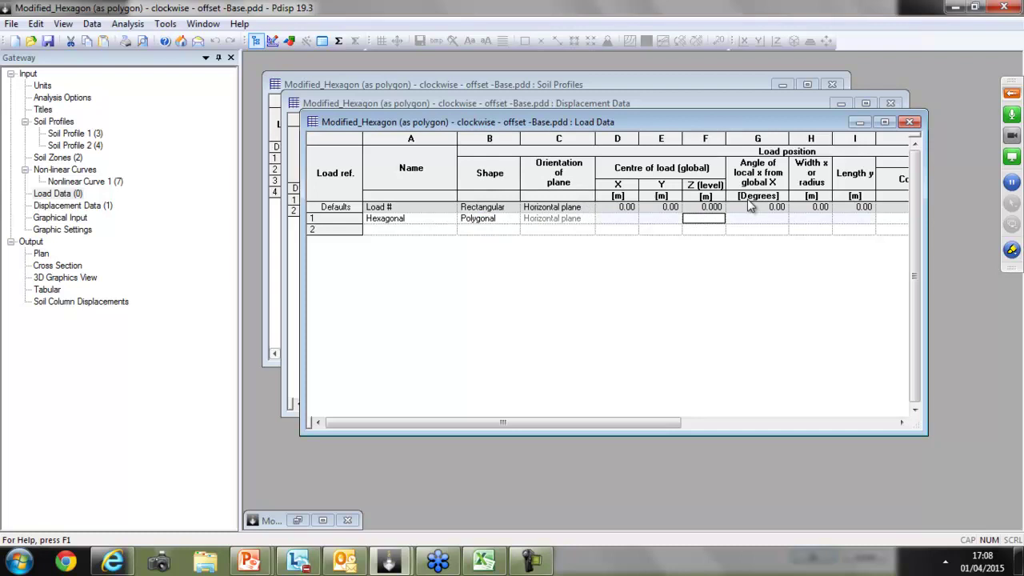
- Set the Hexagonal load's Z level to 0, commit the row and open its polygon editor
left_click(883, 122)
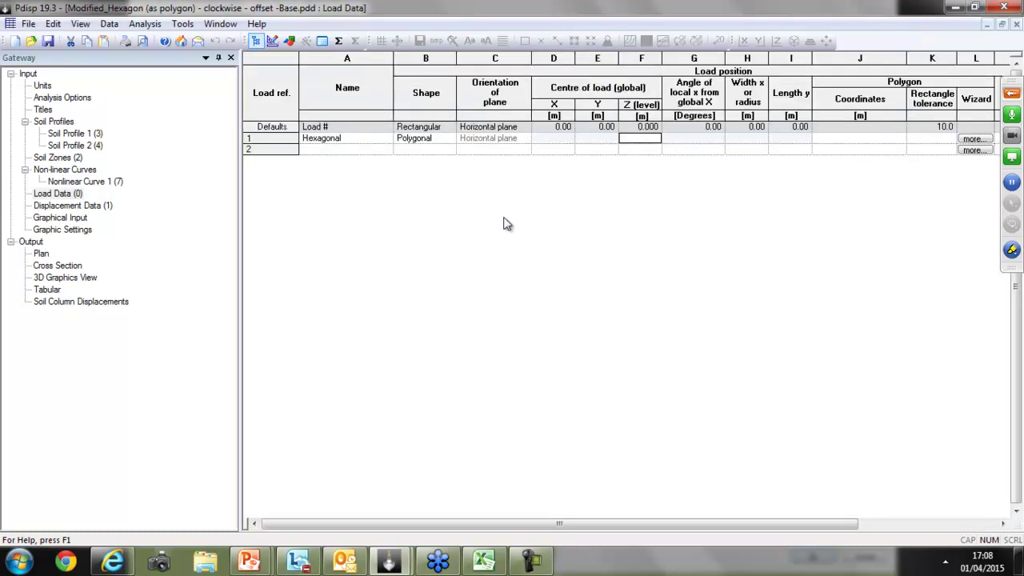
type("0")
left_click(839, 142)
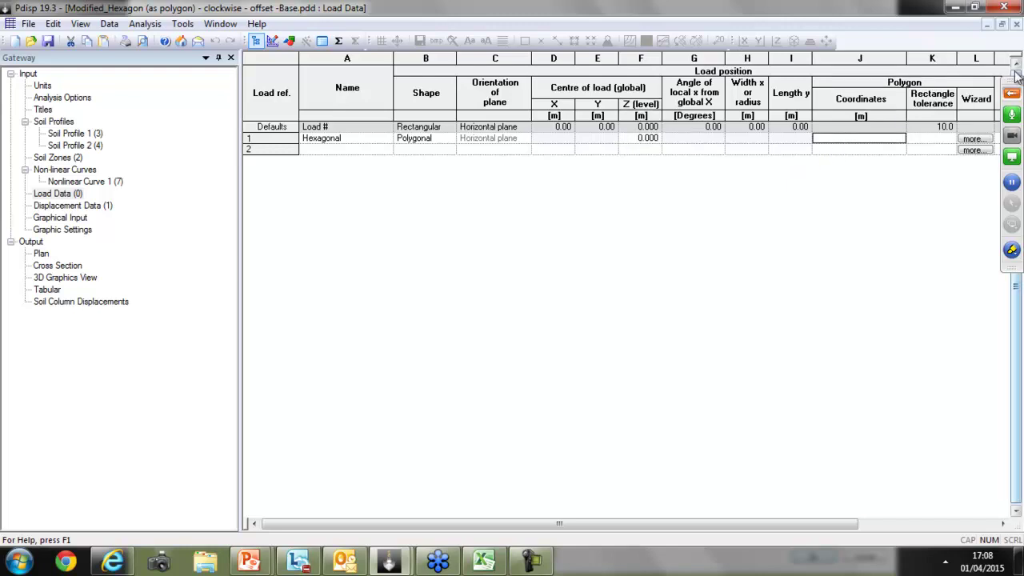
key("Return")
left_click(910, 139)
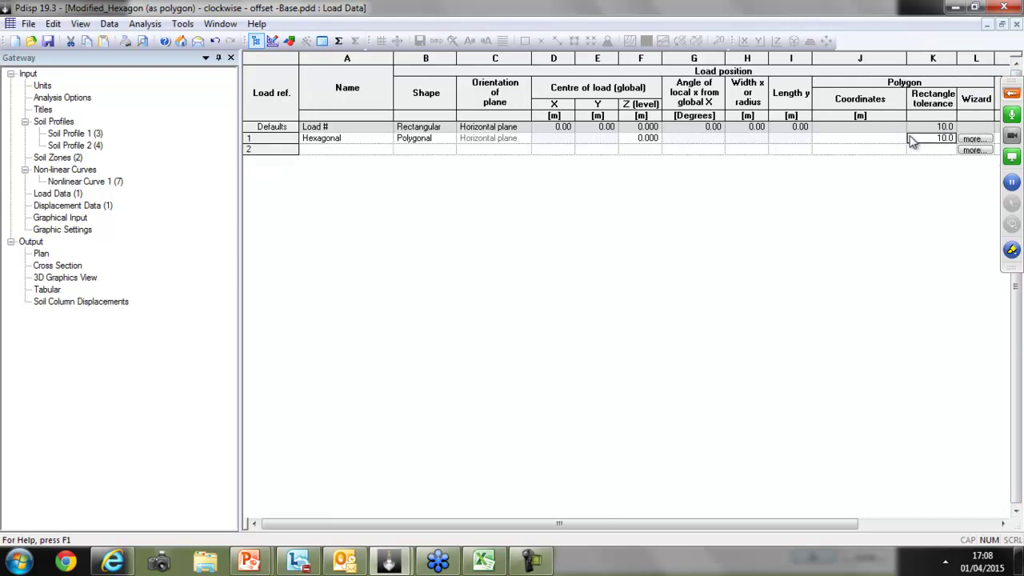
left_click(972, 139)
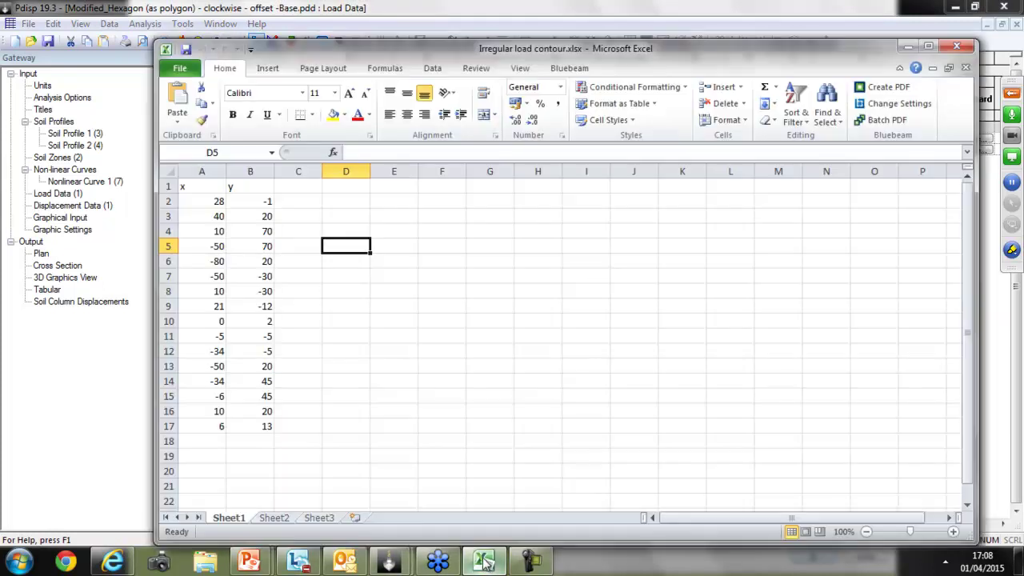
- Copy cells A2:B17 from Irregular load contour.xlsx and select the first polygon X cell
left_click(483, 560)
left_click_drag(207, 201, 262, 426)
key("ctrl+c")
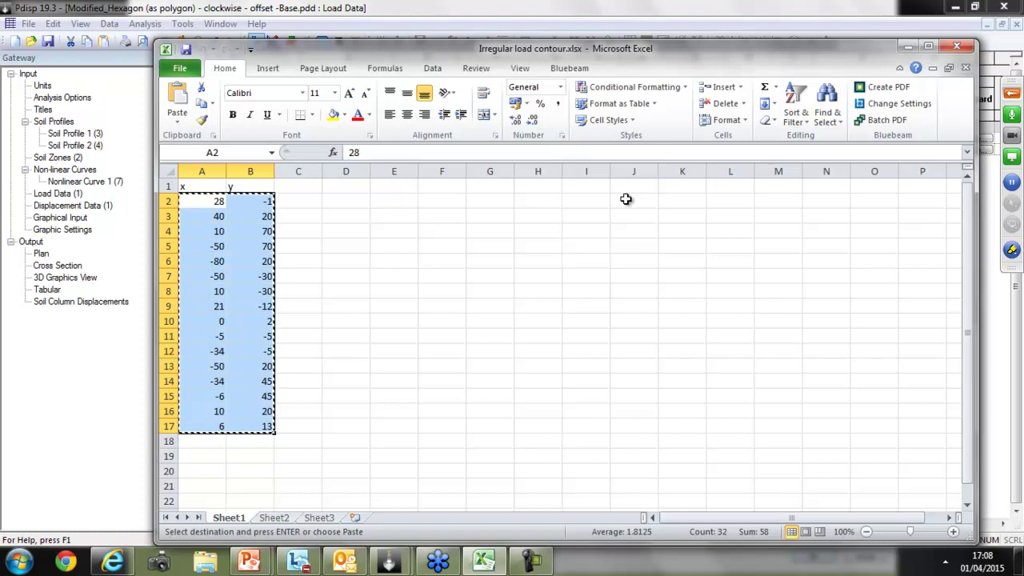
left_click(906, 47)
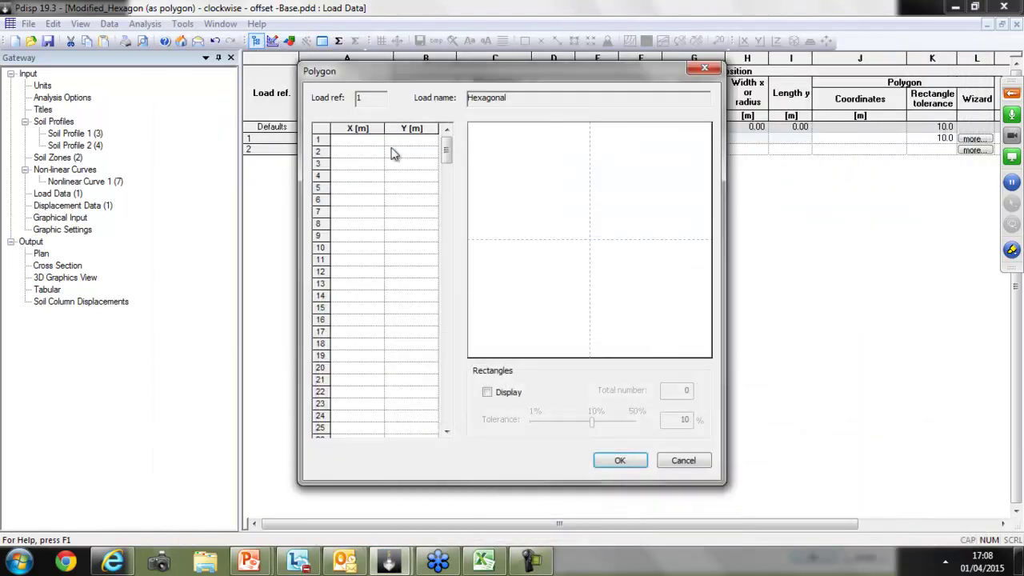
left_click(364, 142)
- Paste the sixteen vertices, display rectangles and settle the tolerance at 11% (31 rectangles)
key("ctrl+v")
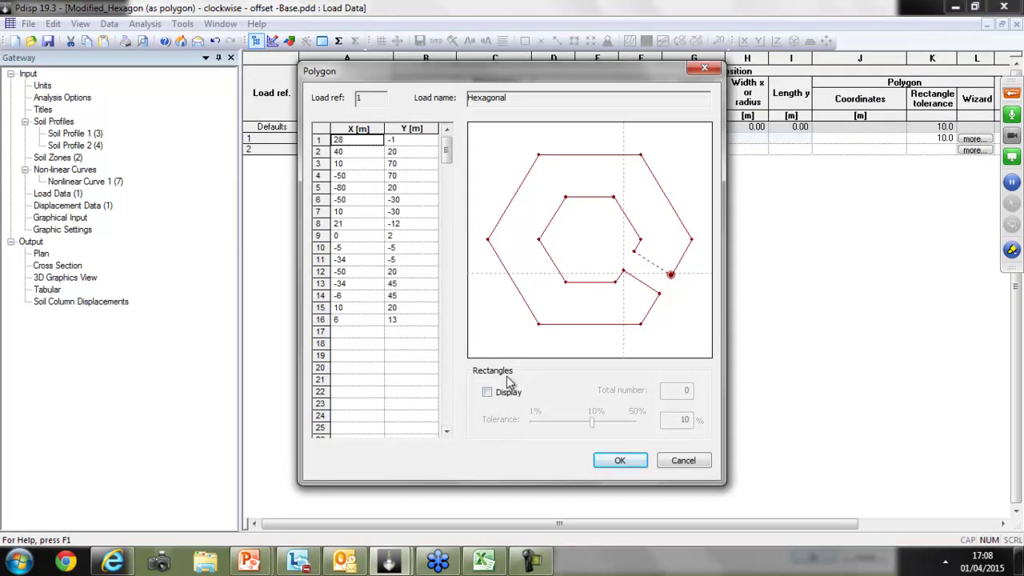
left_click(488, 394)
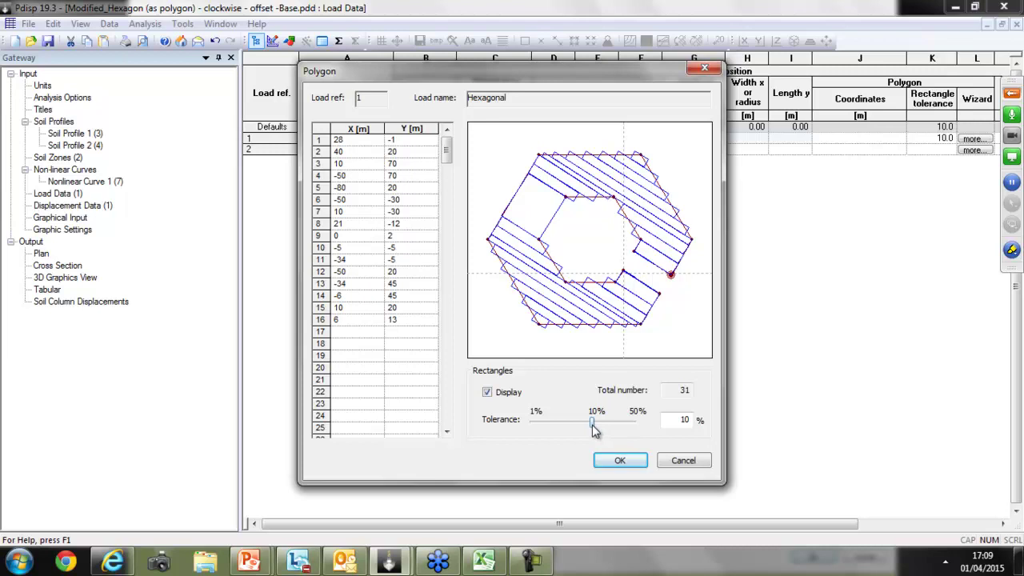
left_click_drag(592, 426, 534, 427)
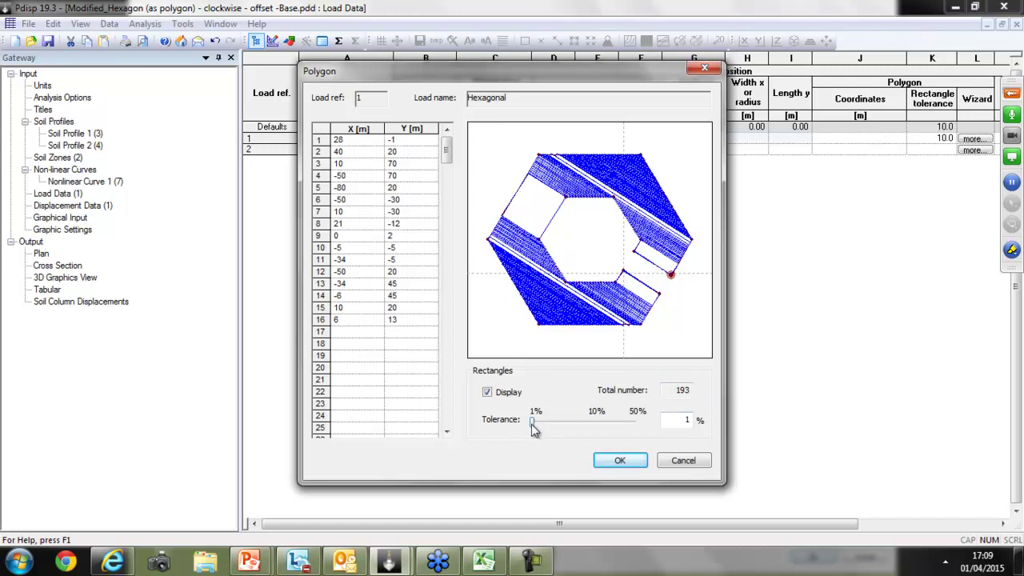
mouse_move(533, 423)
left_mouse_down()
mouse_move(635, 432)
mouse_move(594, 434)
left_mouse_up()
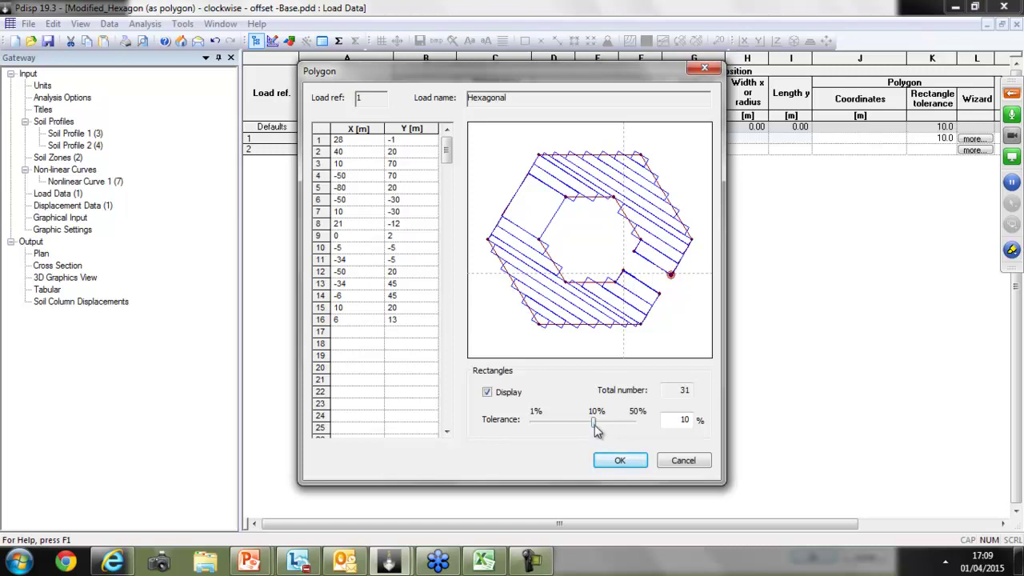
left_click_drag(595, 429, 622, 430)
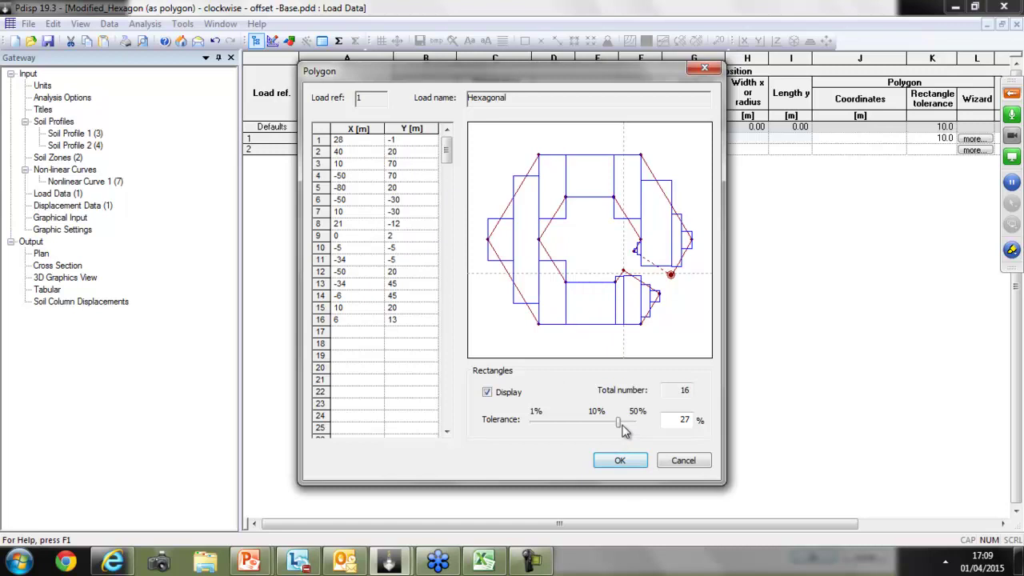
left_click_drag(621, 430, 596, 425)
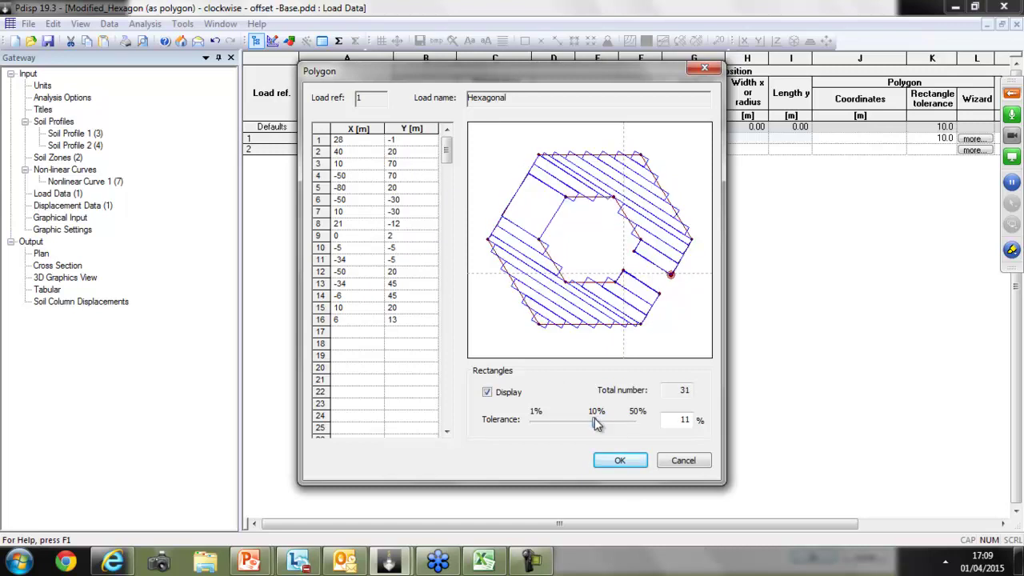
- Accept the polygon and enter a normal (local z) pressure of 5 for the Hexagonal load
left_click(615, 462)
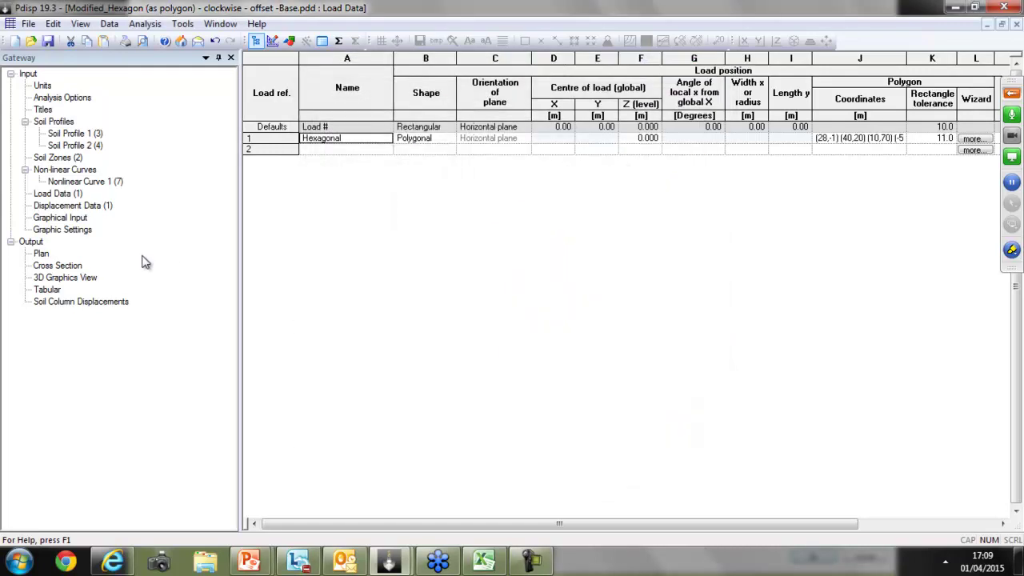
left_click(932, 141)
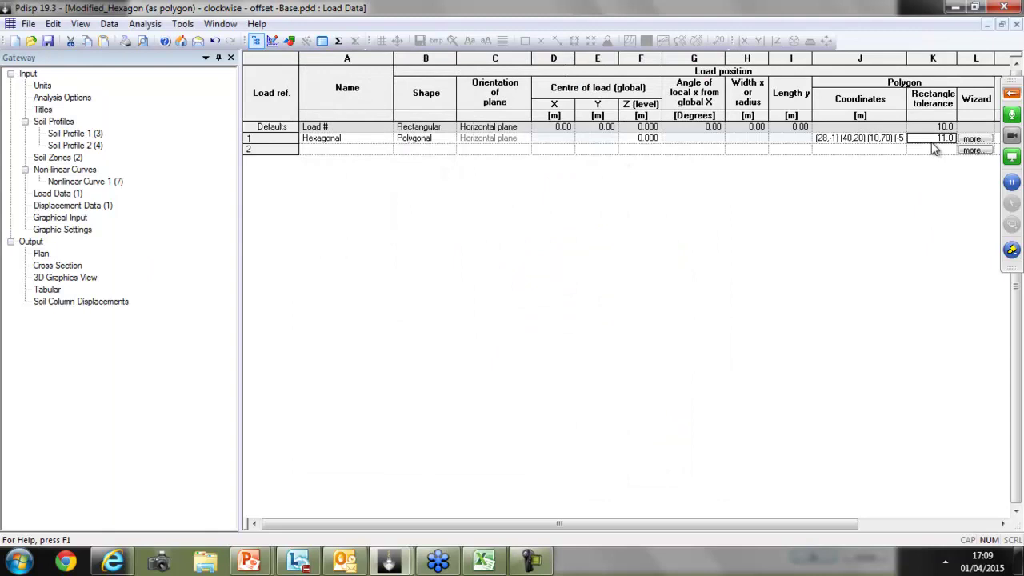
key("Tab")
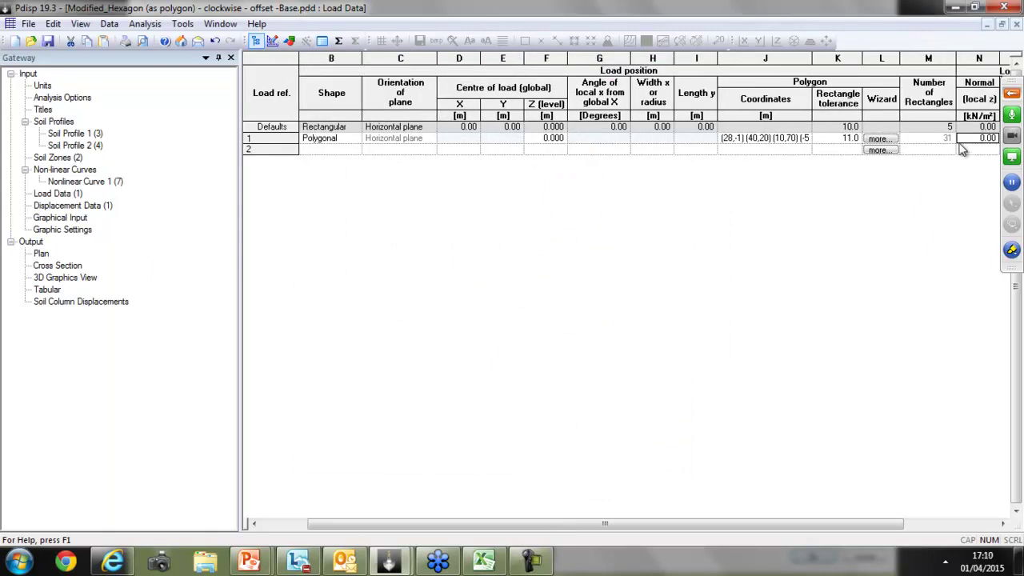
type("50")
key("Return")
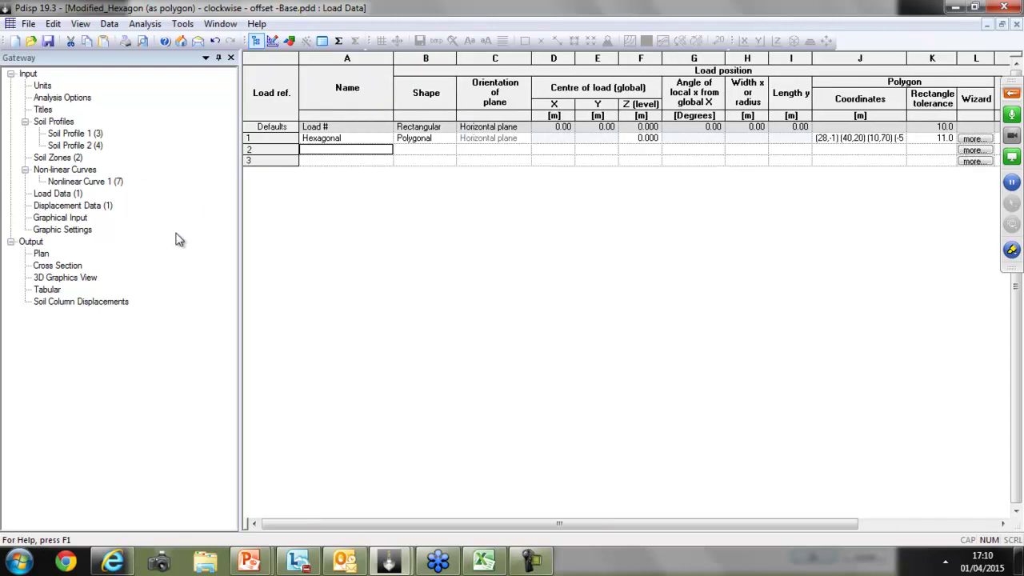
- Run the analysis on the hexagonal load model and set the output to include Results
left_click(42, 254)
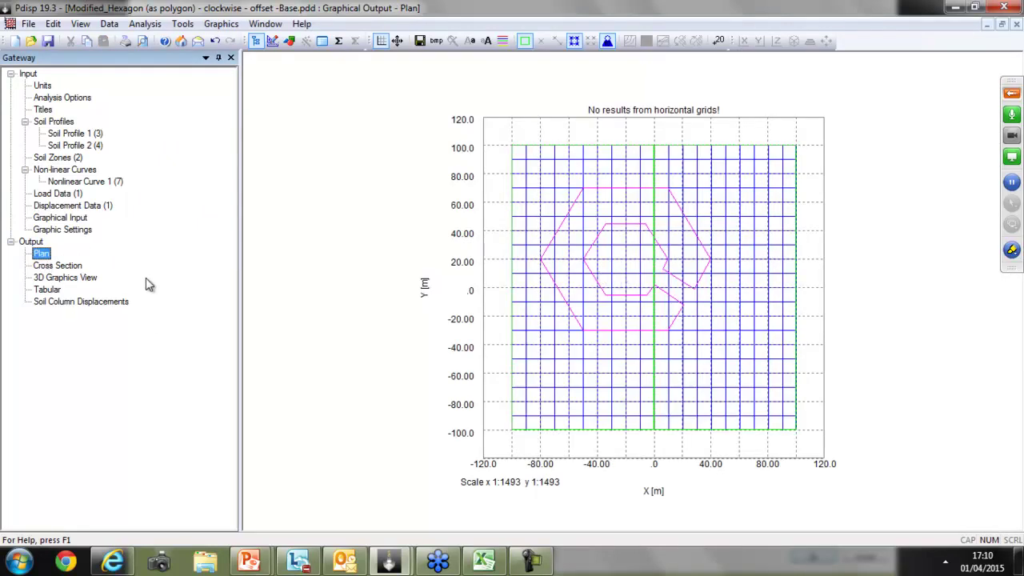
left_click(339, 42)
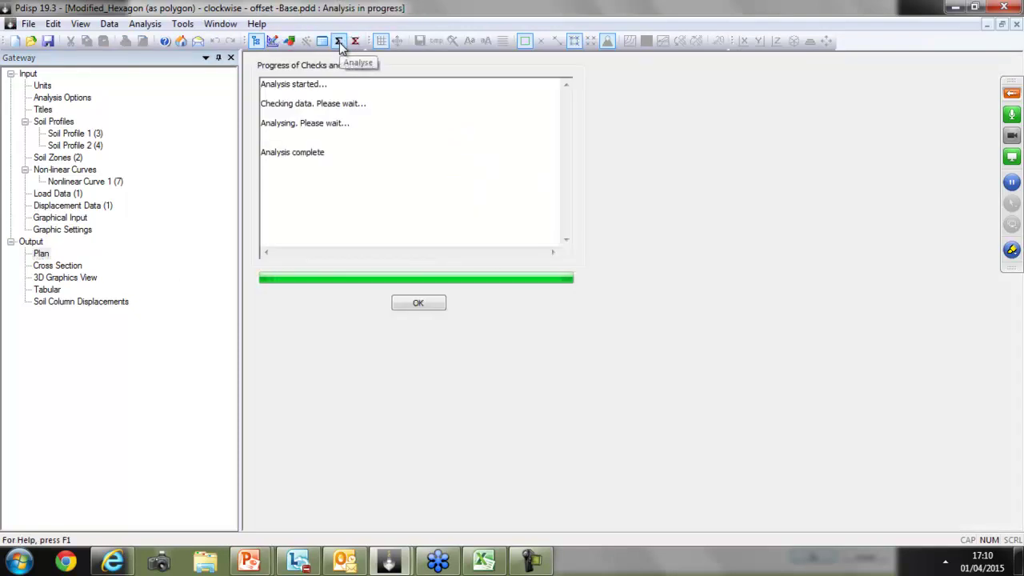
left_click(402, 303)
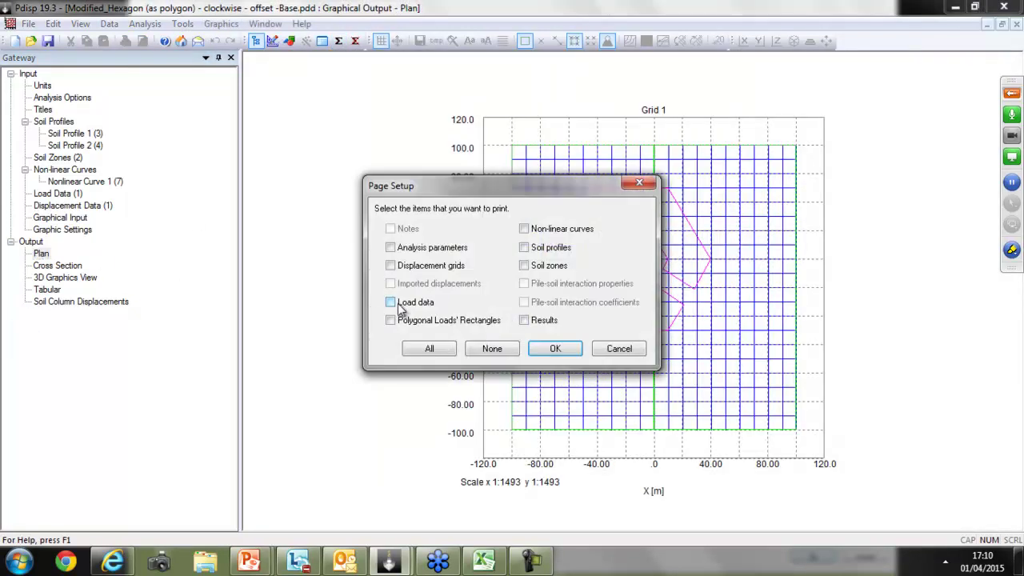
left_click(523, 320)
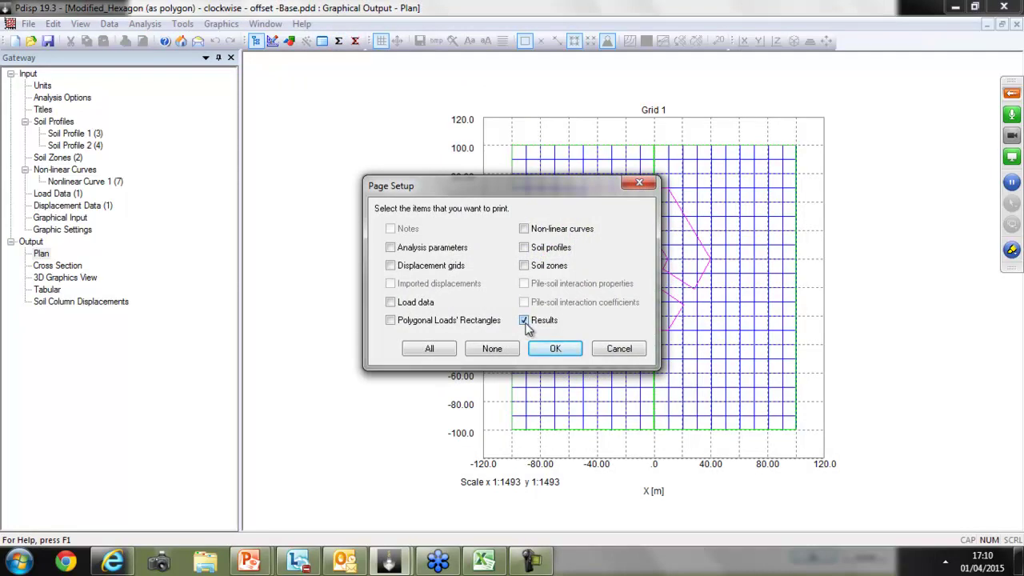
left_click(554, 349)
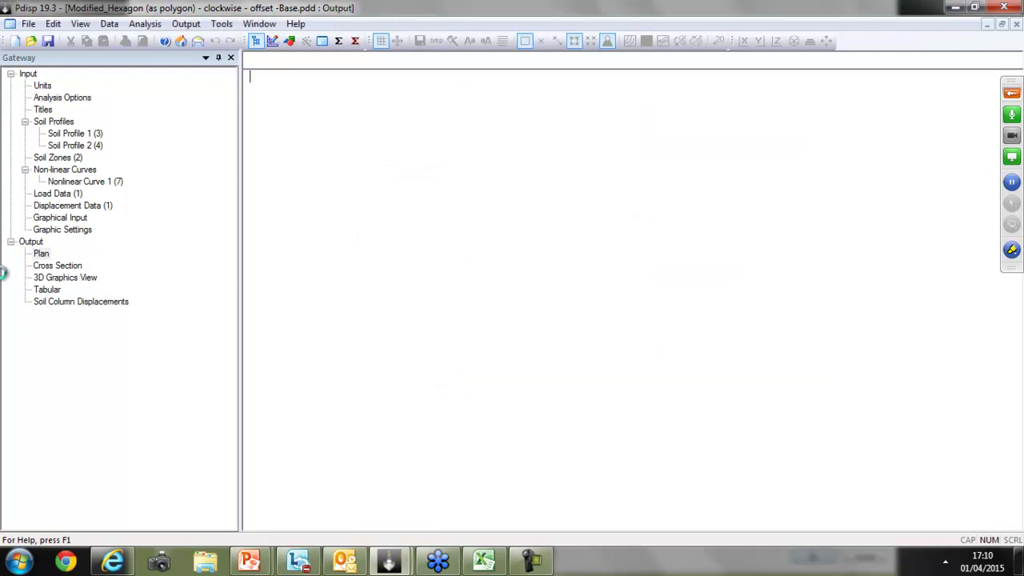
- Turn on settlement contours on the Grid 1 plan as filled 10 mm colour bands
left_click(41, 255)
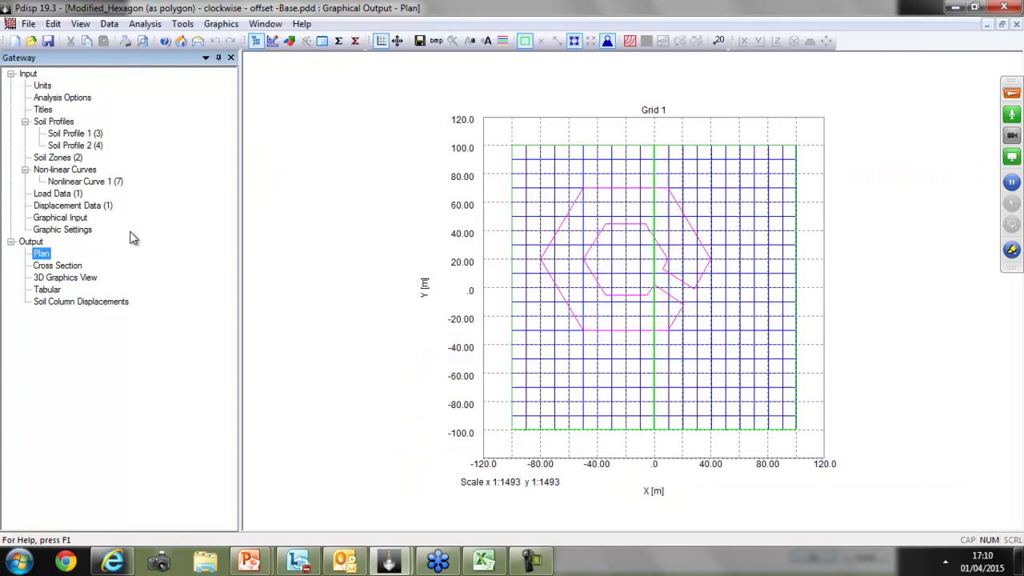
left_click(643, 40)
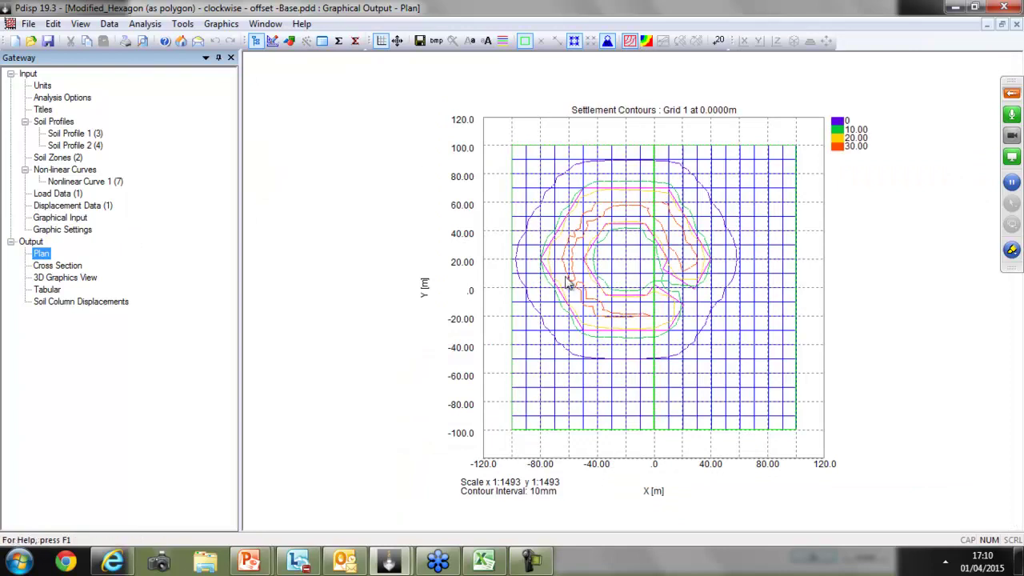
left_click(646, 40)
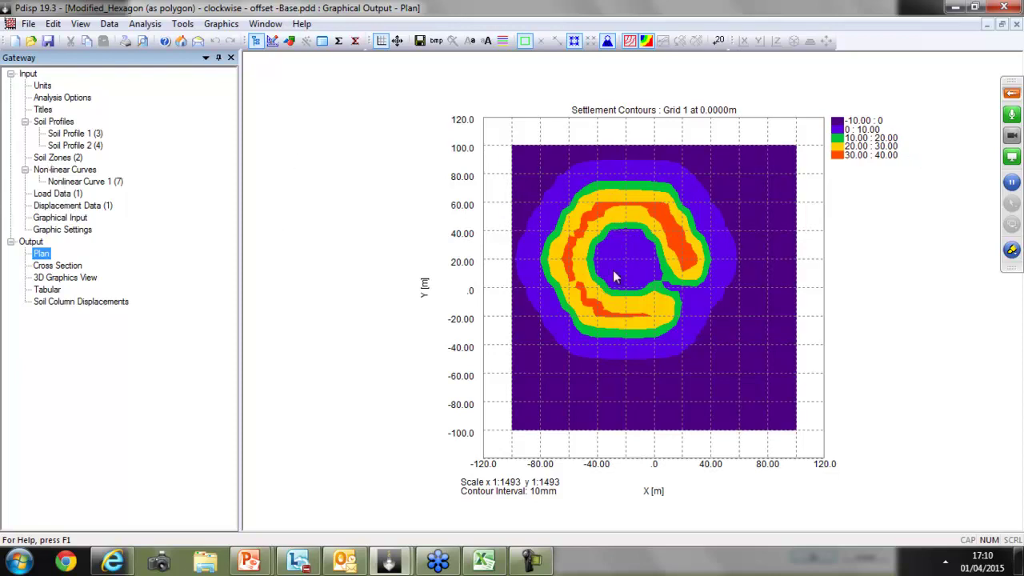
left_click(270, 323)
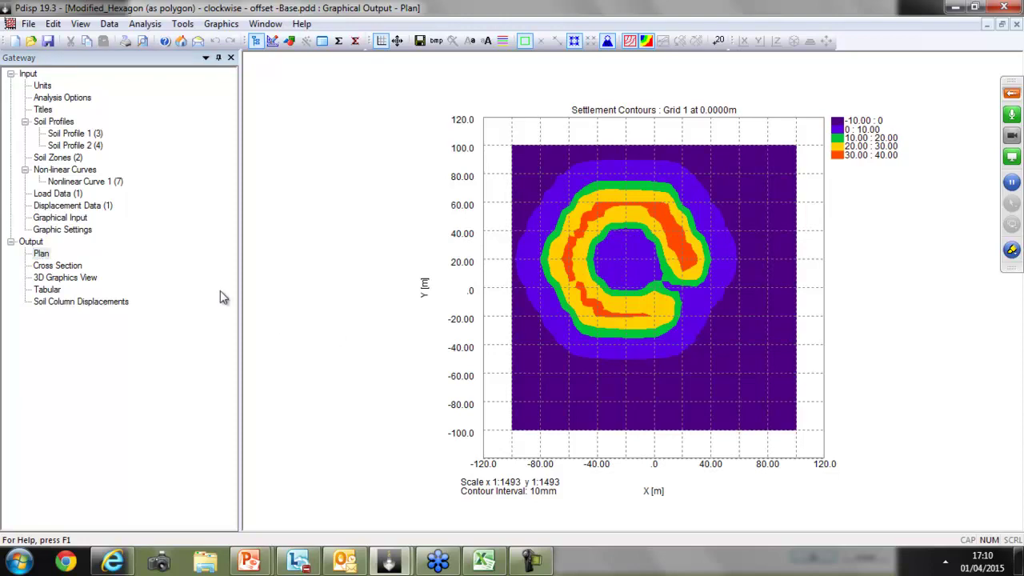
- In the 3D view, plot Displacement - Z as filled contour bands and tilt the model
left_click(80, 281)
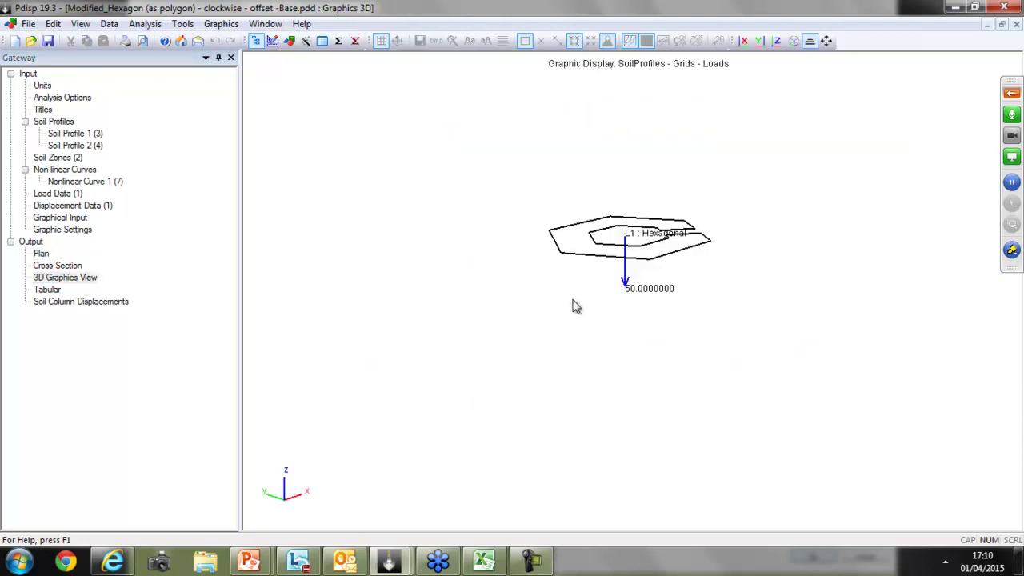
left_click_drag(576, 306, 576, 393)
right_click(425, 269)
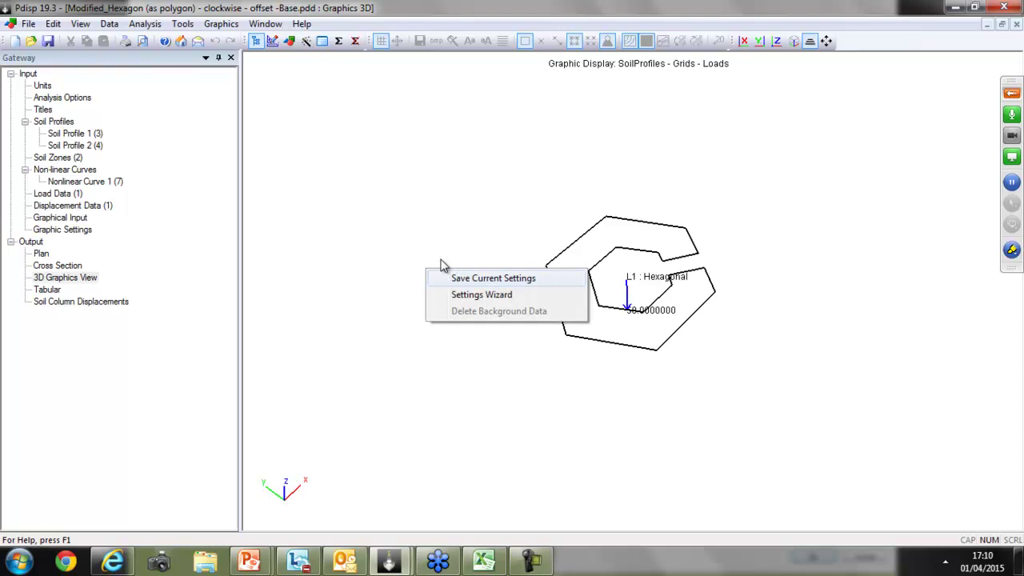
left_click(306, 41)
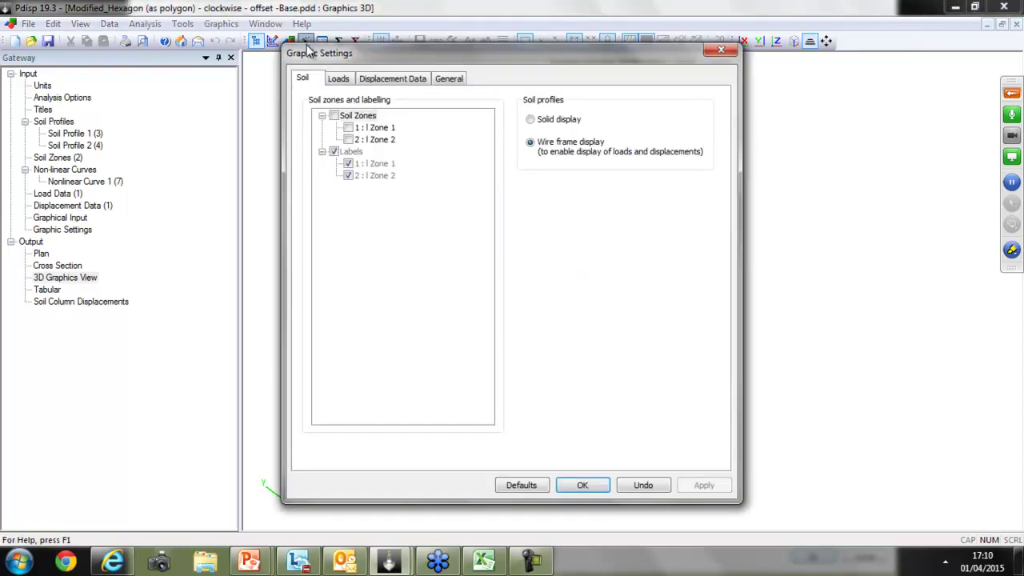
left_click(387, 84)
left_click(672, 118)
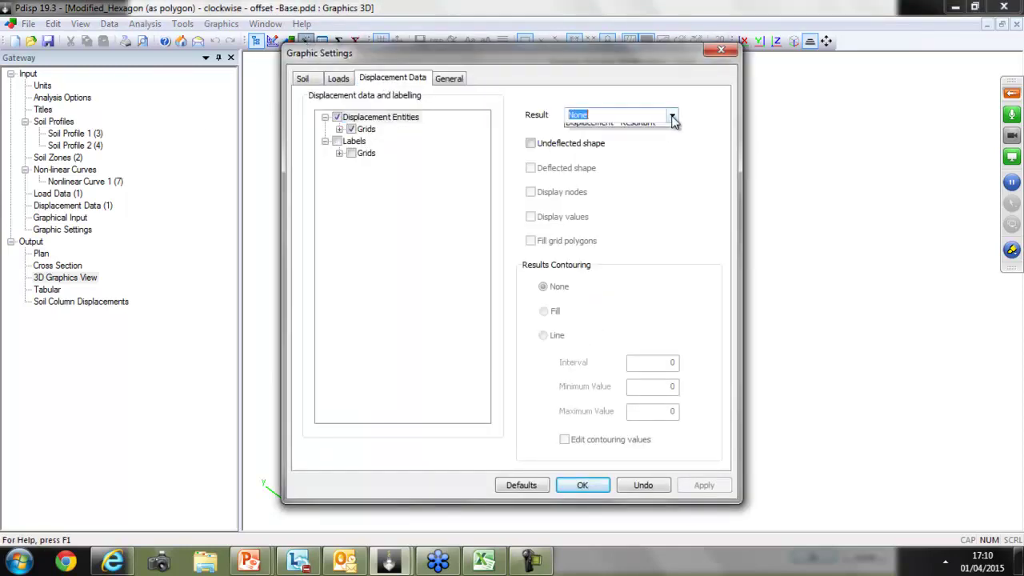
left_click(638, 159)
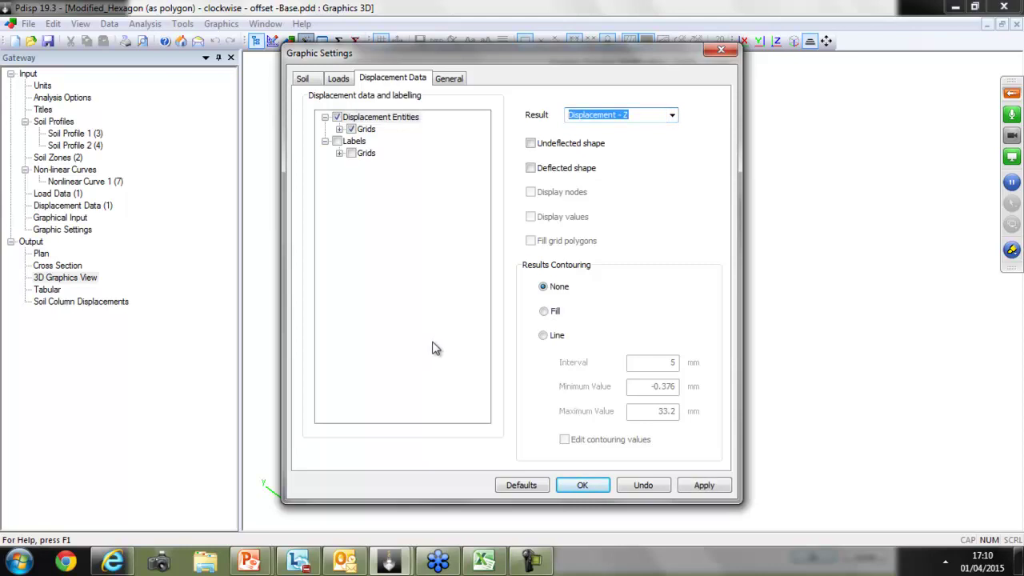
left_click(545, 314)
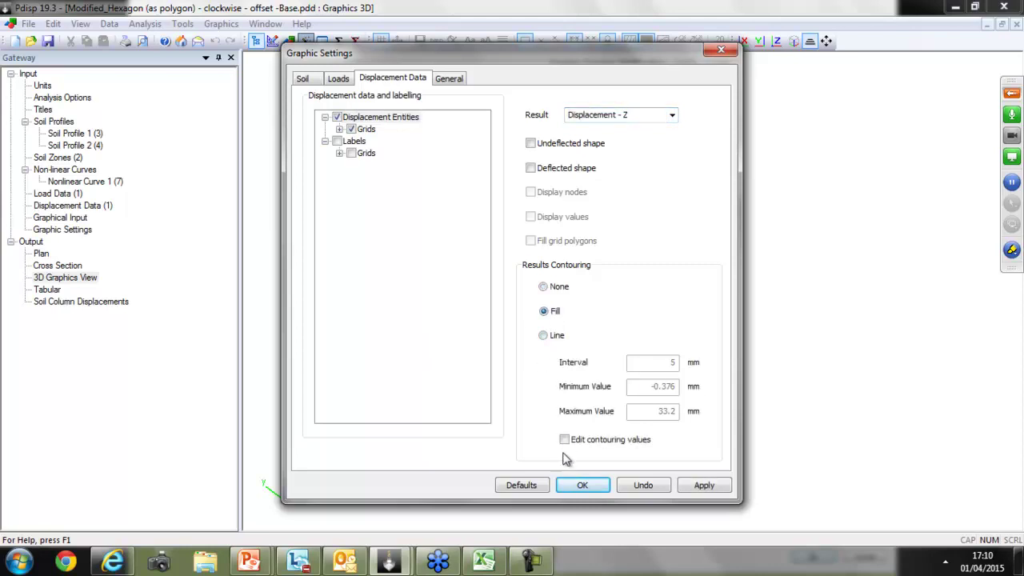
left_click(583, 486)
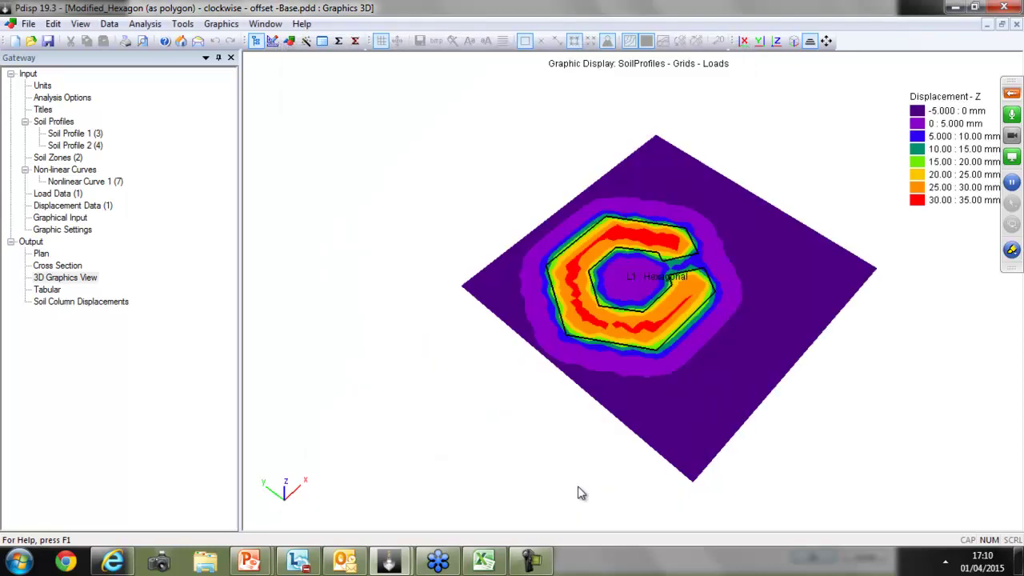
left_click_drag(576, 484, 613, 476)
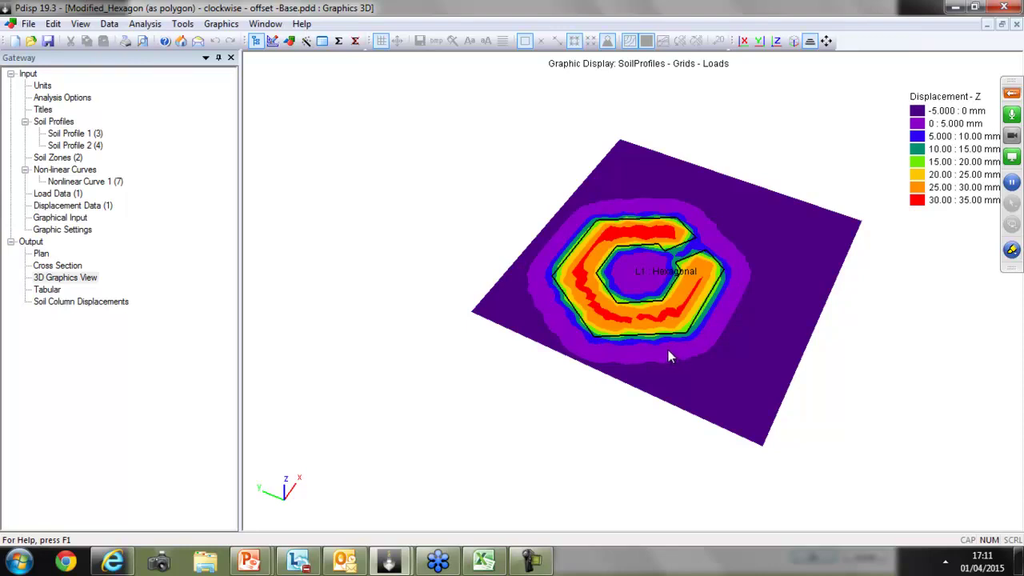
- Output Polygonal Loads' Rectangles instead of Results in the tabular view, then return to the slideshow
double_click(44, 291)
left_click(398, 324)
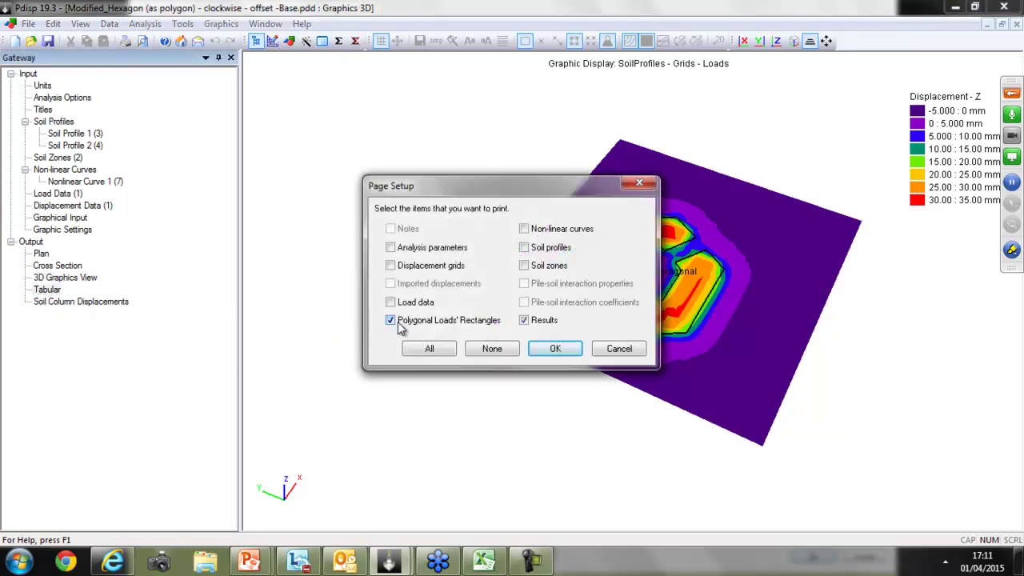
left_click(524, 320)
left_click(557, 354)
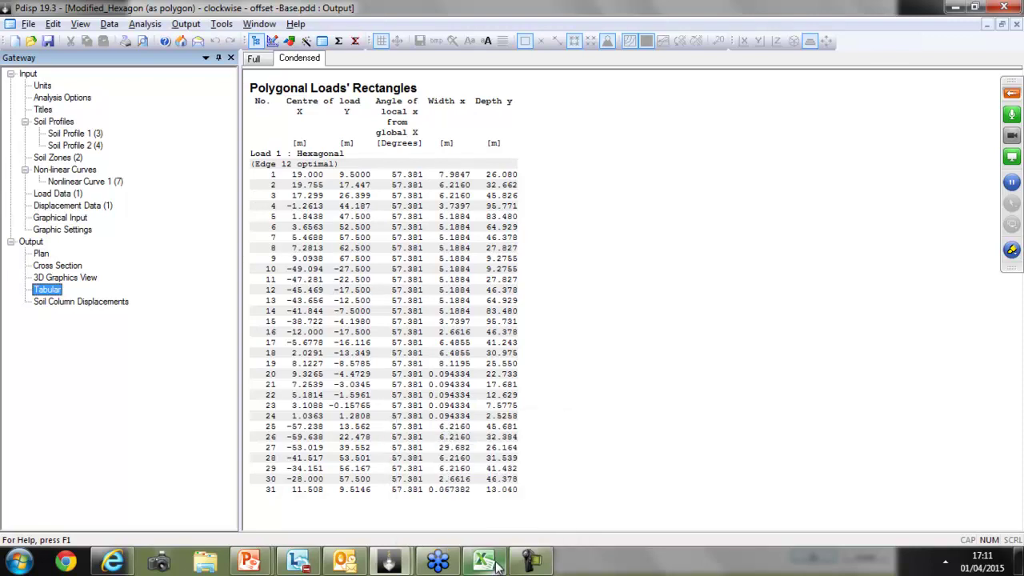
key("alt+Tab")
left_click(423, 274)
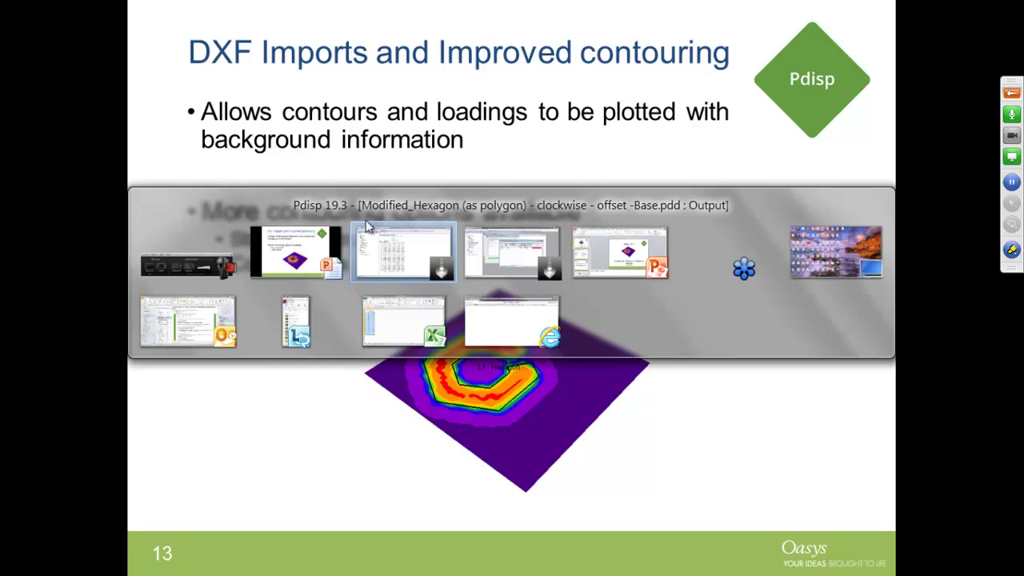
key("alt+Tab")
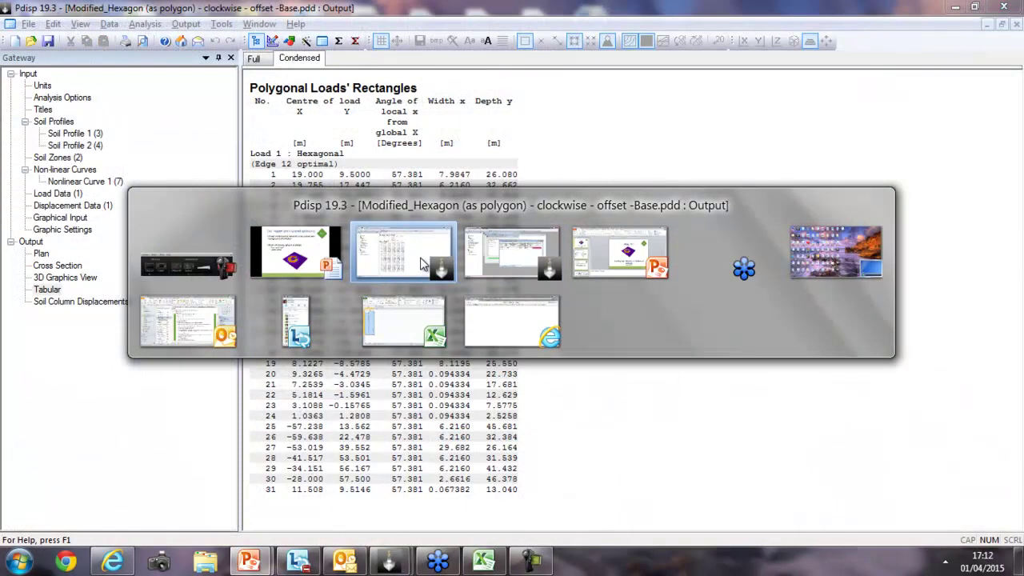
- Return to Pdisp and open the 3D graphics view with the contour plate flattened
left_click(534, 250)
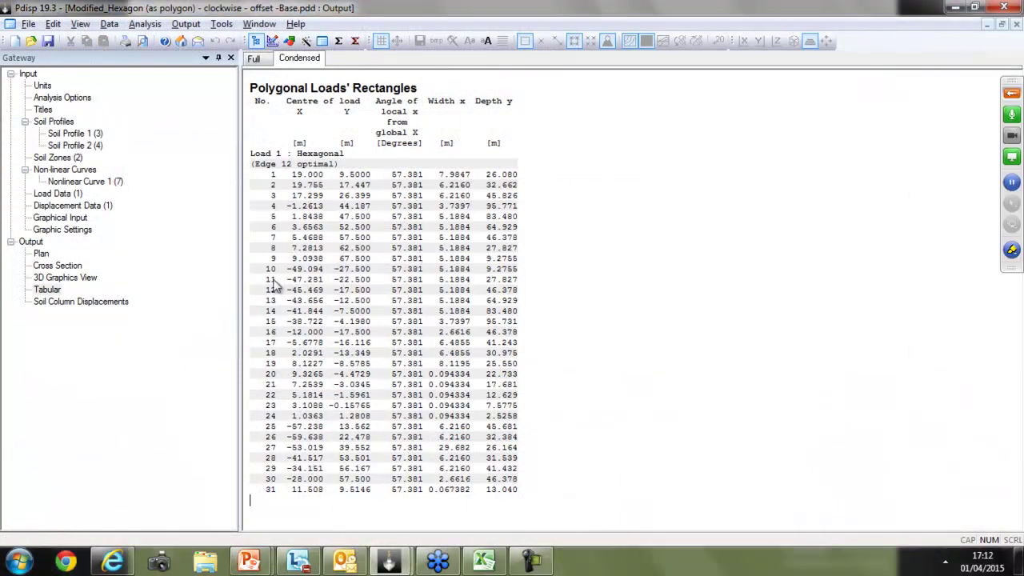
left_click(58, 280)
left_click_drag(424, 323, 384, 284)
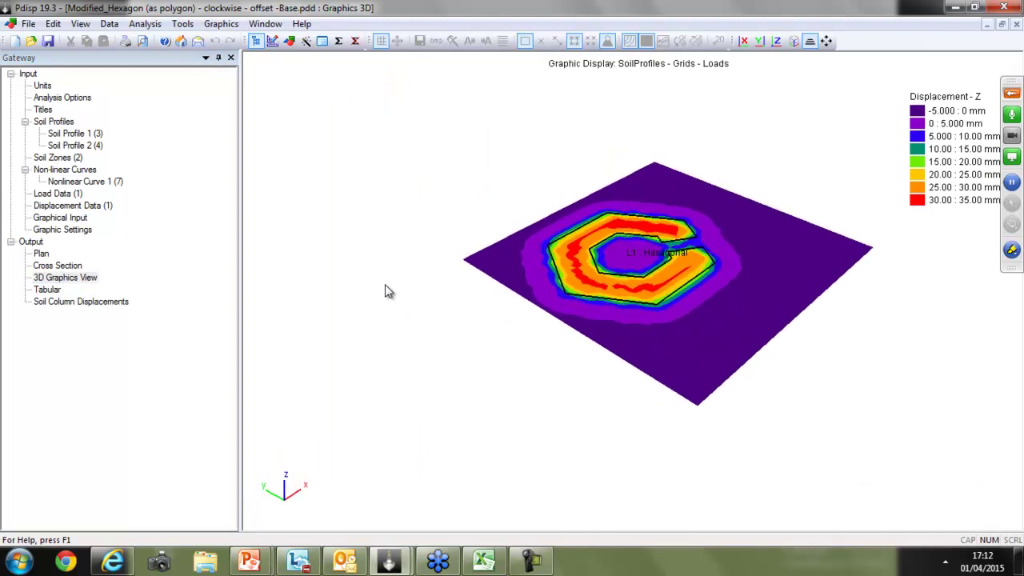
- Import 'DXF Background Data.dxf' and rotate and zoom to see the street map beside the load
left_click(28, 24)
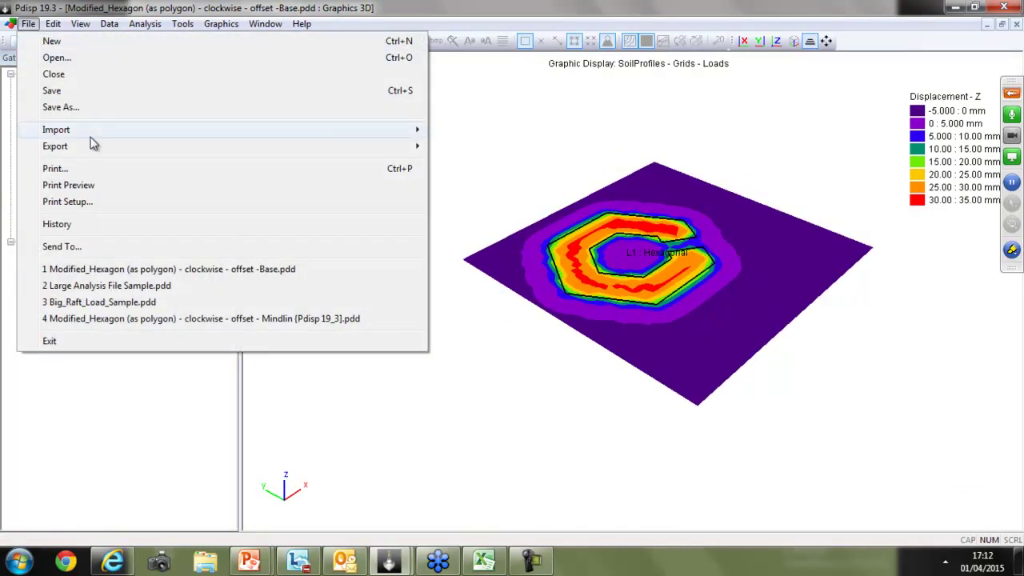
mouse_move(135, 130)
left_click(451, 132)
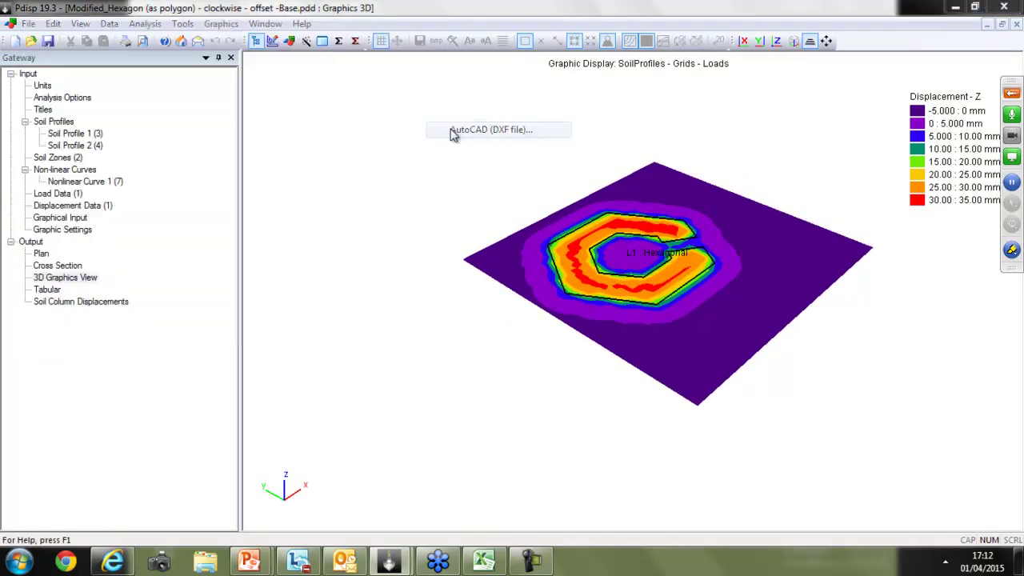
double_click(370, 164)
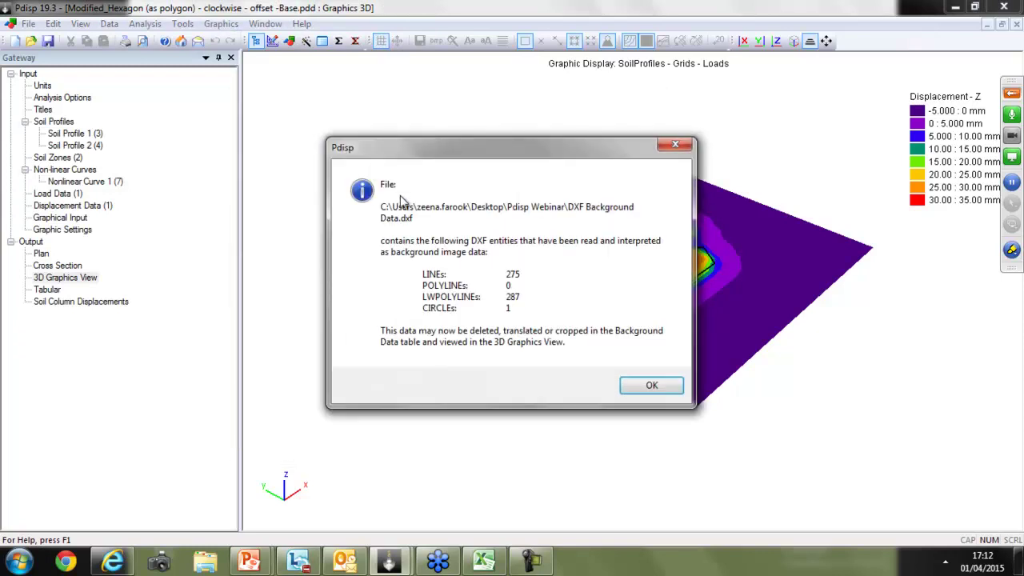
left_click(651, 387)
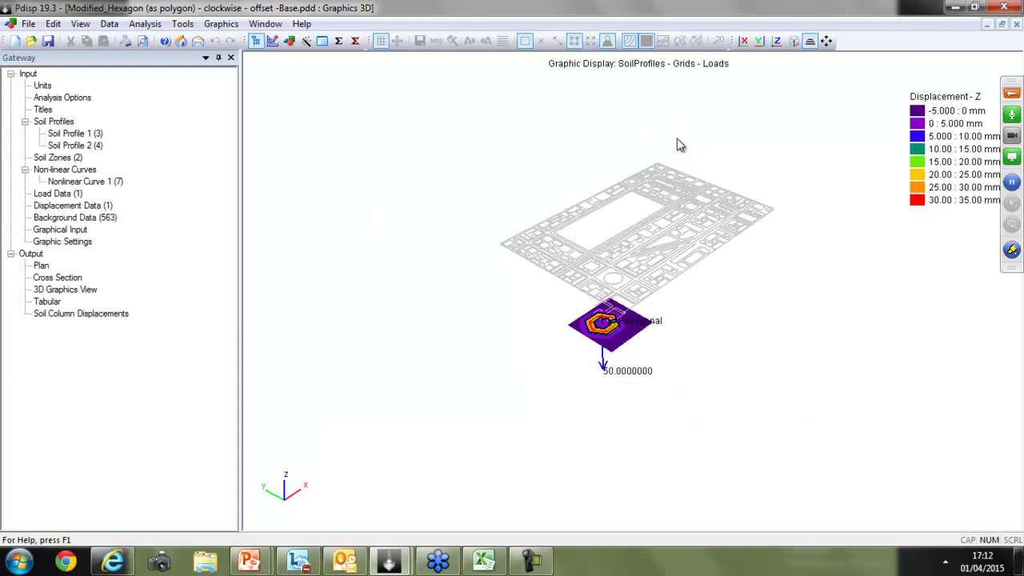
left_click_drag(702, 290, 641, 283)
scroll(548, 304, "up", 2)
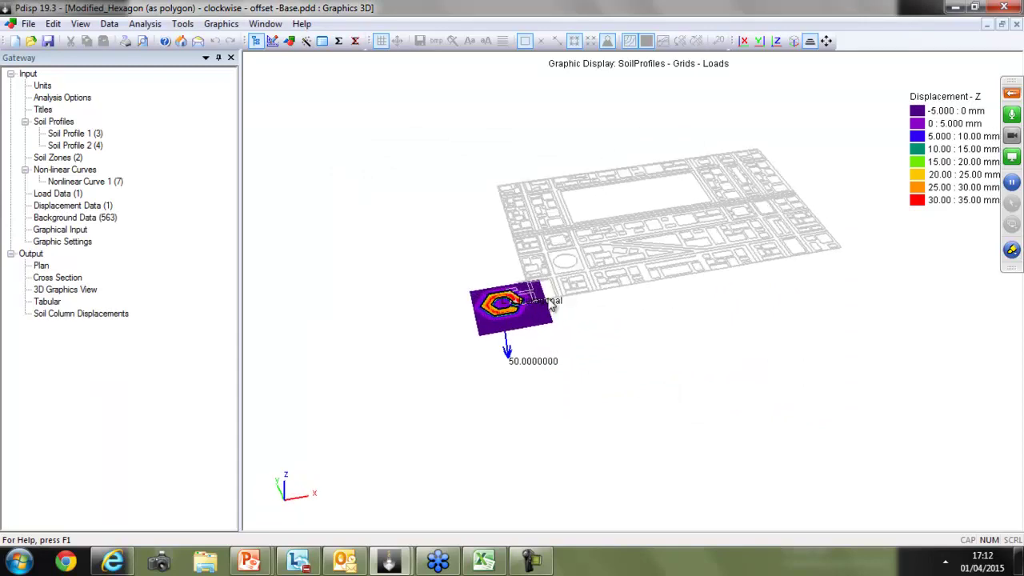
scroll(549, 305, "up", 2)
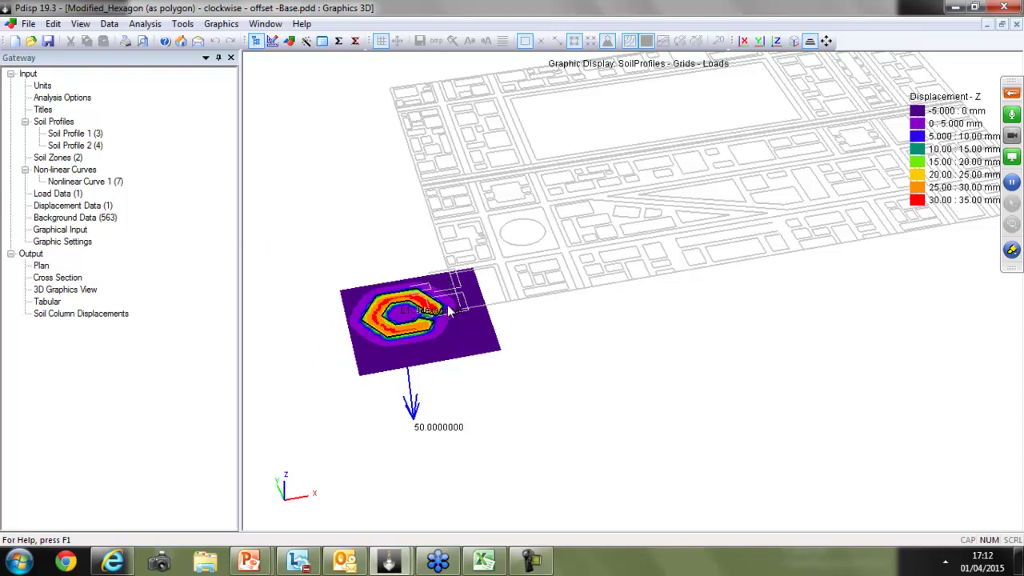
- Apply Translate All in the Background Data table with an X offset of -190 m
double_click(71, 218)
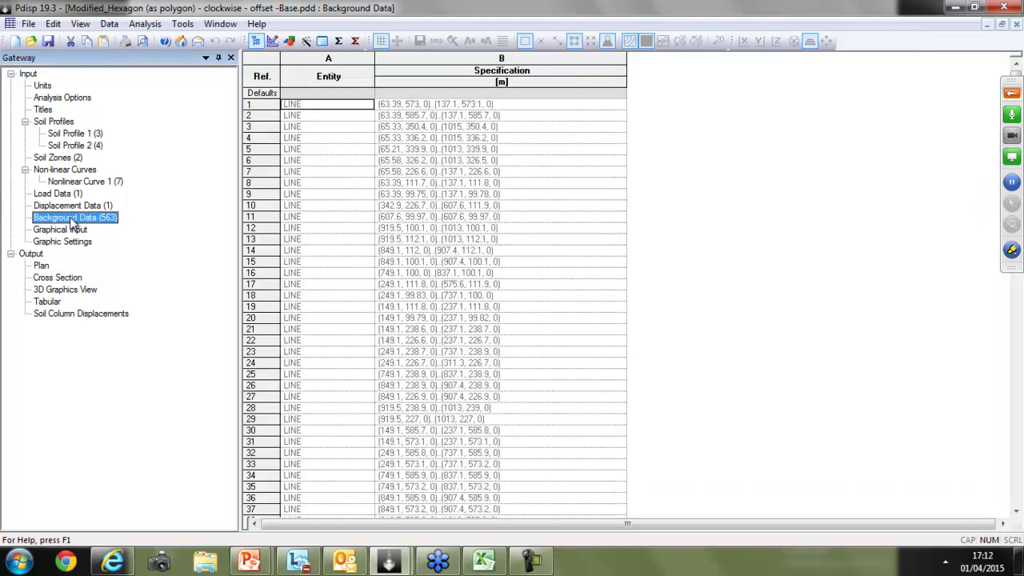
right_click(460, 276)
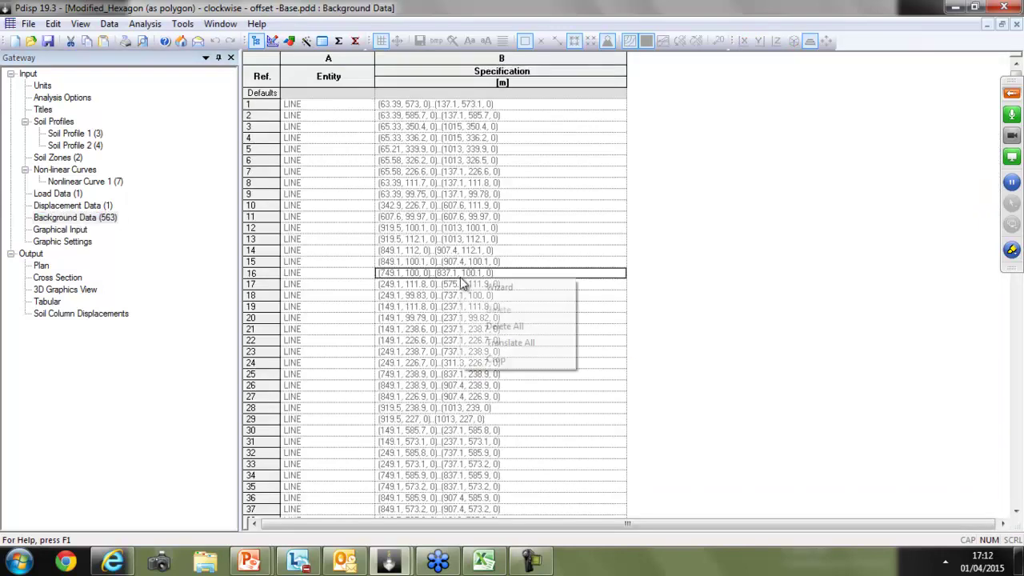
left_click(509, 342)
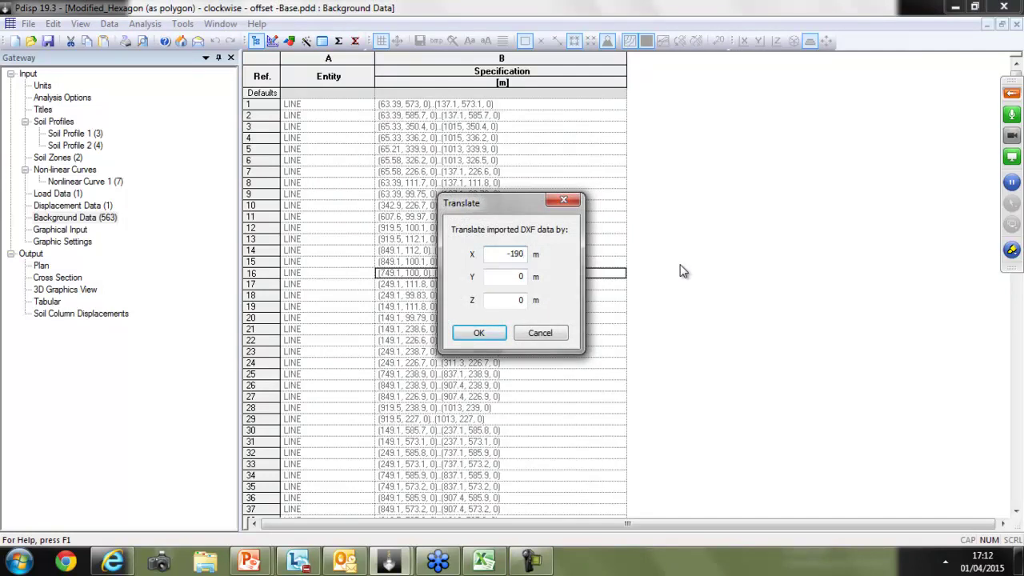
key("Tab")
left_click(478, 333)
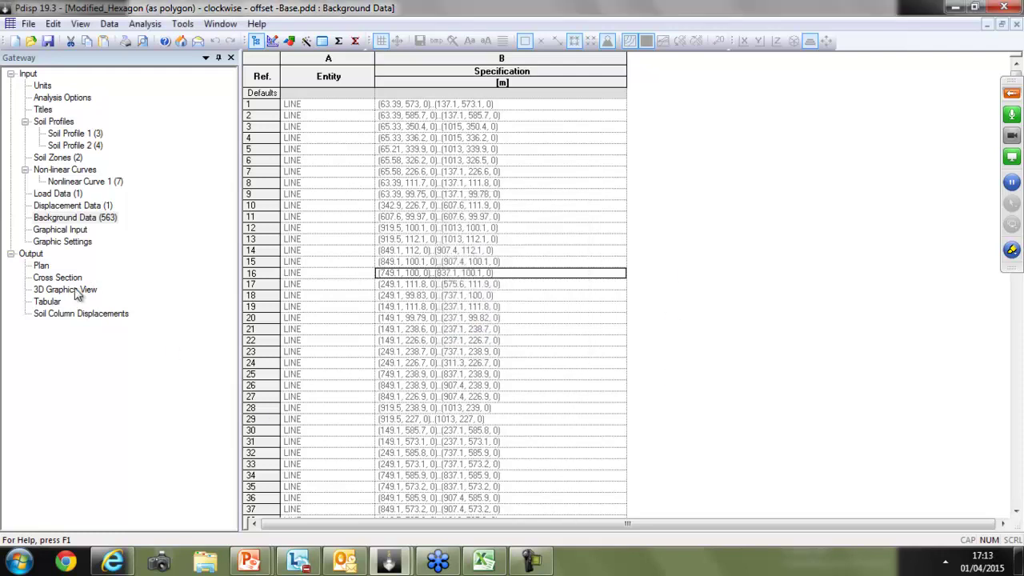
- Reopen the 3D graphics view and zoom and rotate to see the contours over the shifted map
double_click(49, 291)
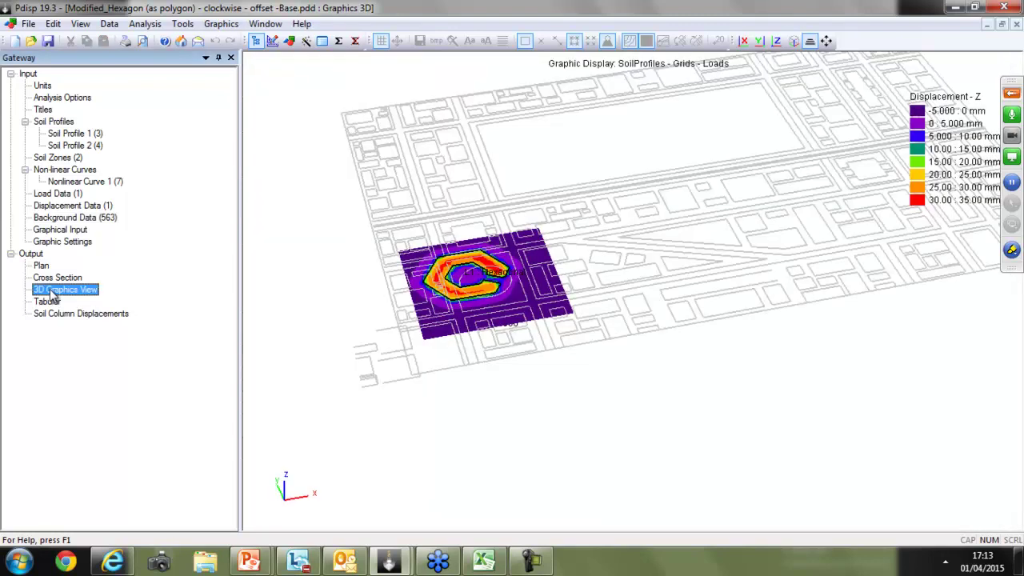
left_click(456, 296)
scroll(455, 296, "up", 2)
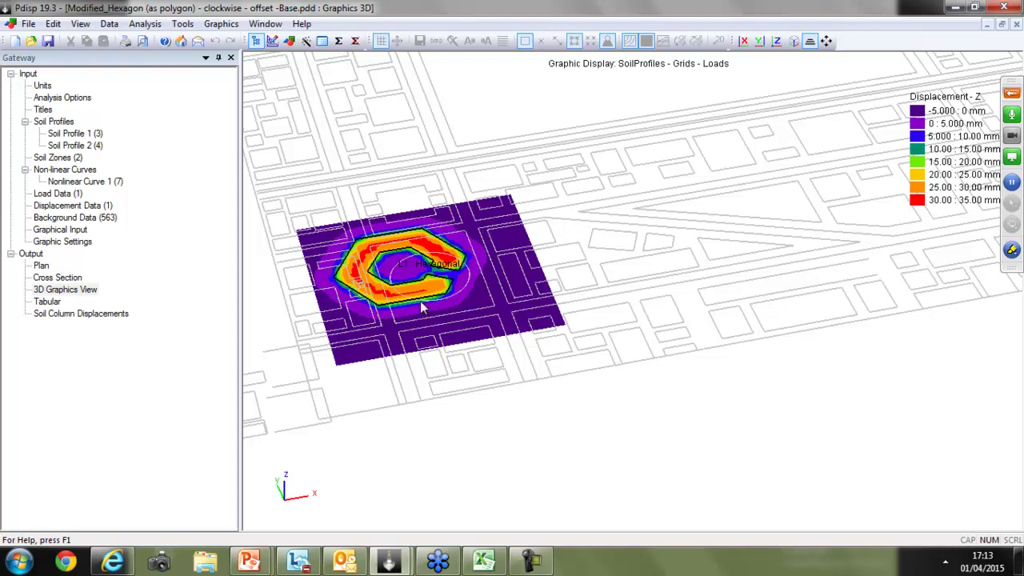
left_click_drag(464, 205, 499, 230)
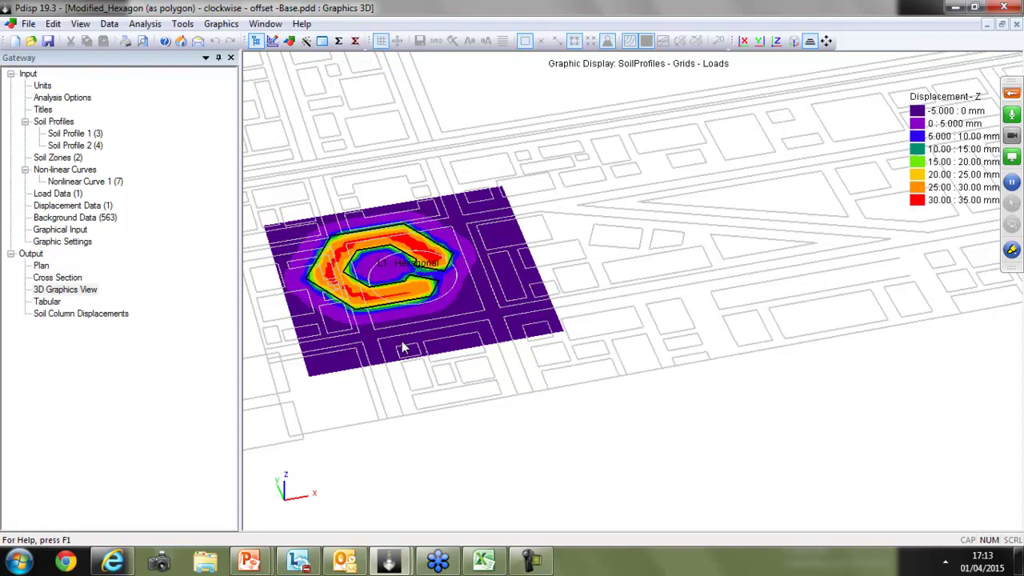
scroll(404, 347, "down", 2)
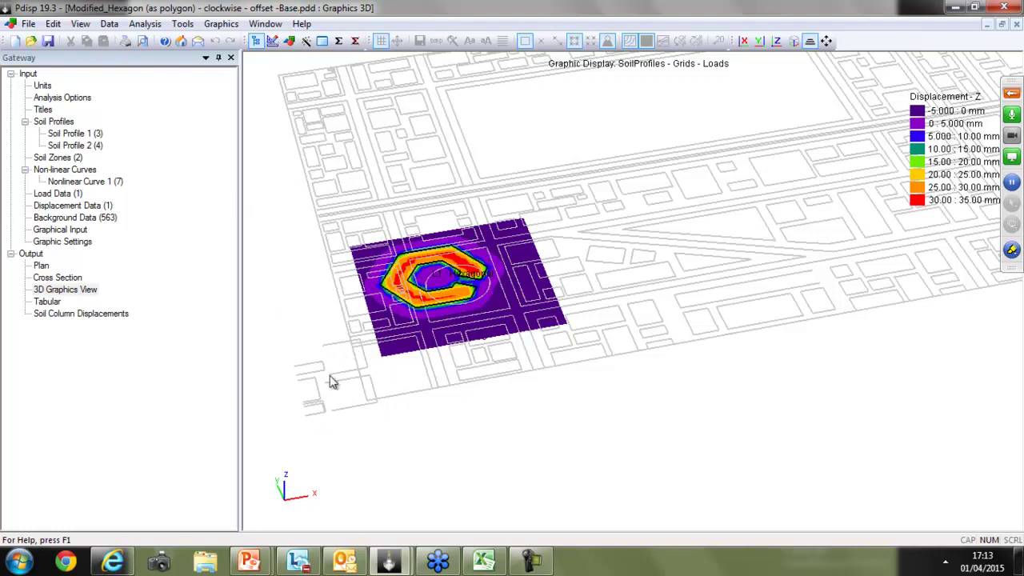
- Crop the background data to minimum X -120 and minimum Y -100
double_click(63, 220)
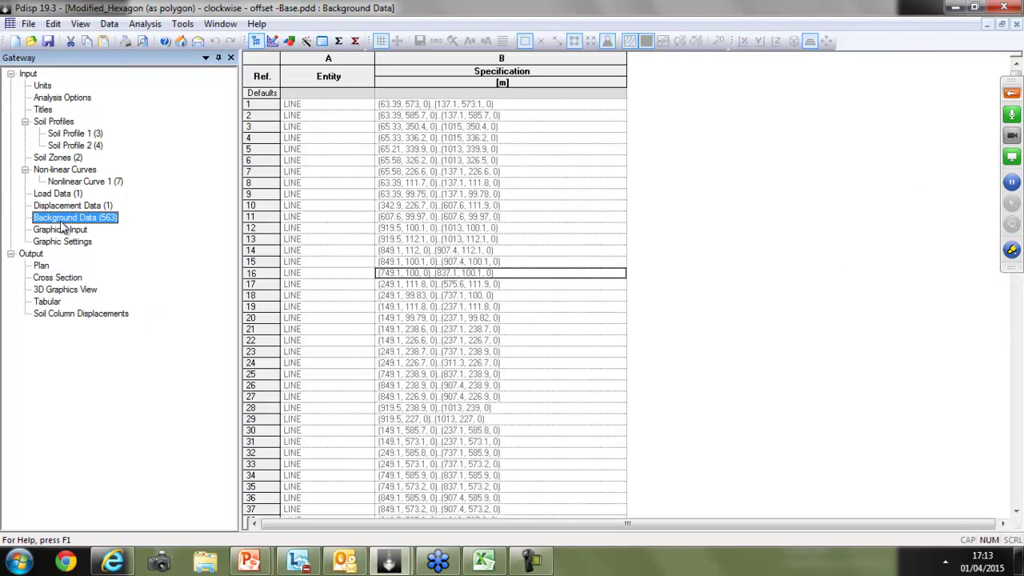
right_click(441, 329)
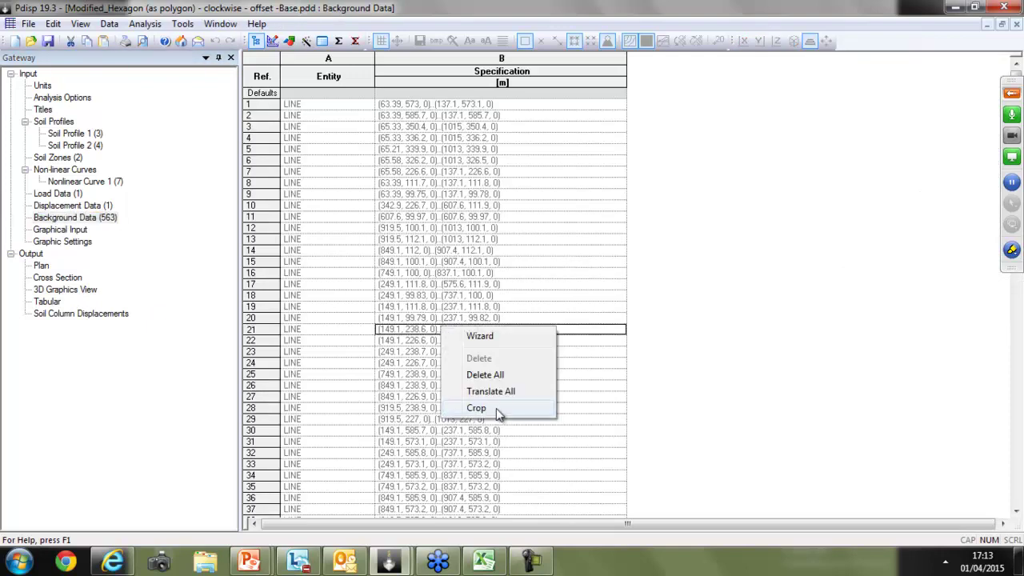
left_click(495, 409)
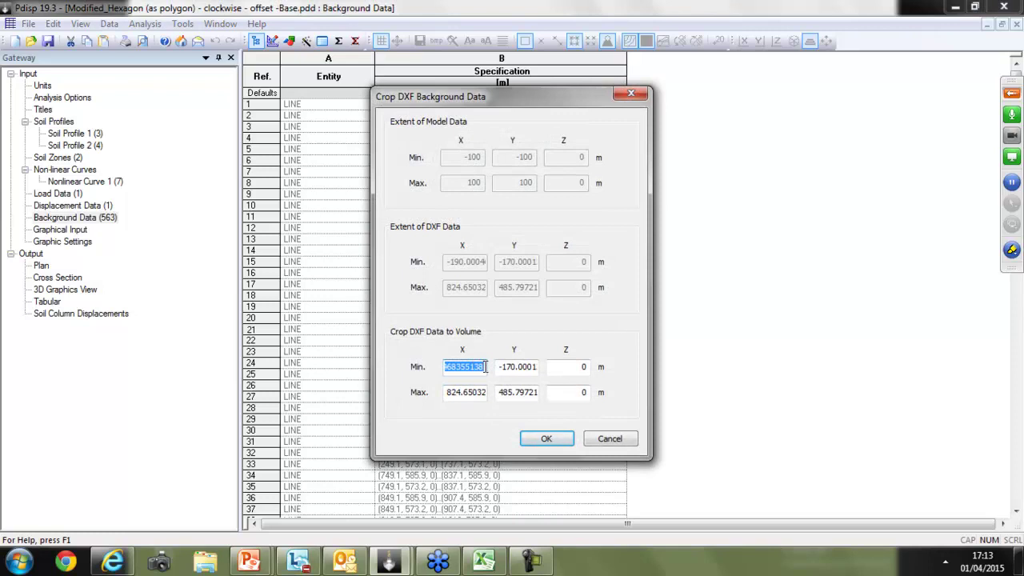
key("BackSpace")
key("Tab")
type("-")
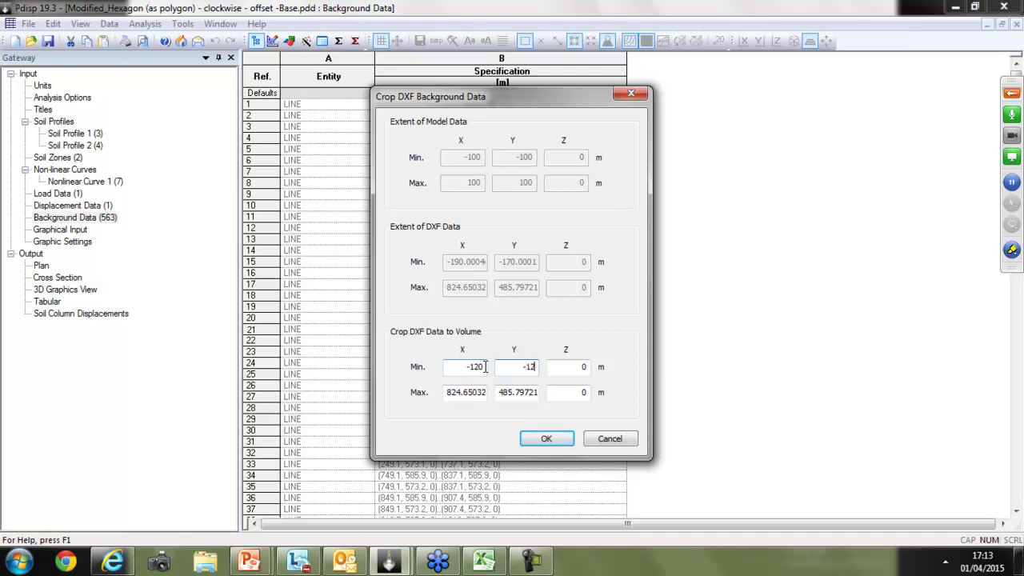
type("100")
key("Tab")
type("1")
key("Tab")
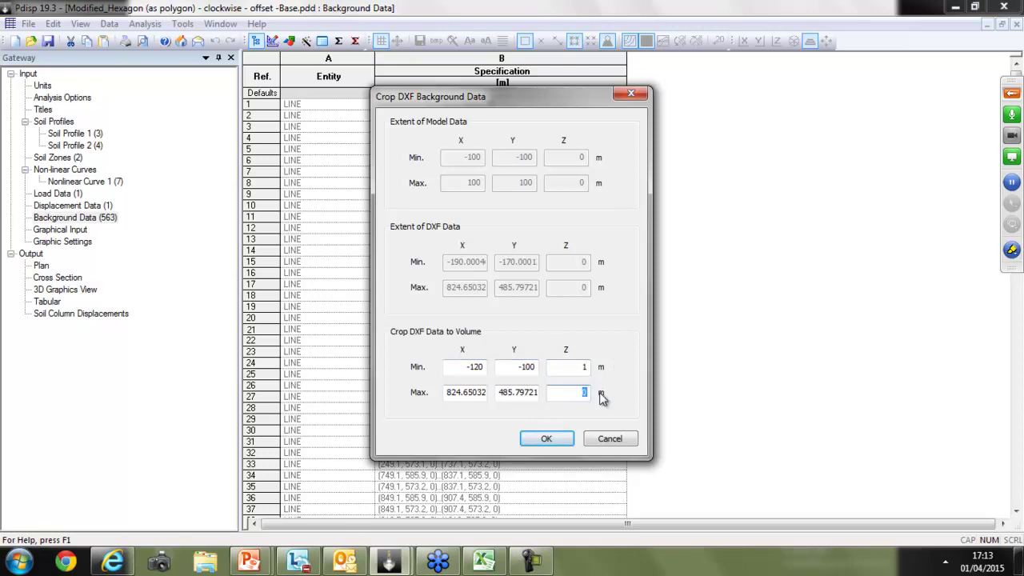
left_click(563, 445)
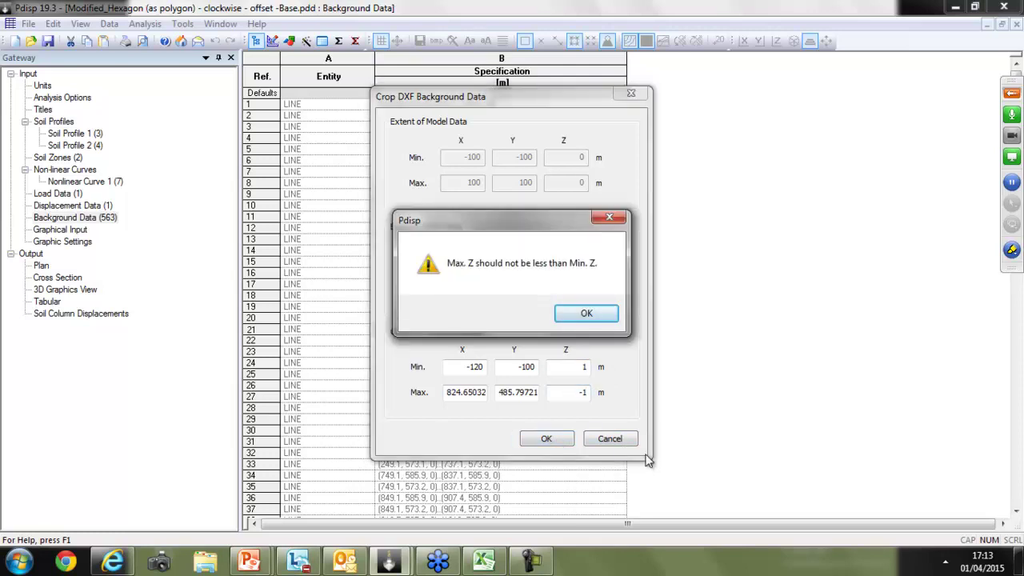
- Correct the crop Z range to -1 to 1, apply it, and view the 429 remaining entities in 3D
left_click(586, 314)
left_click(582, 368)
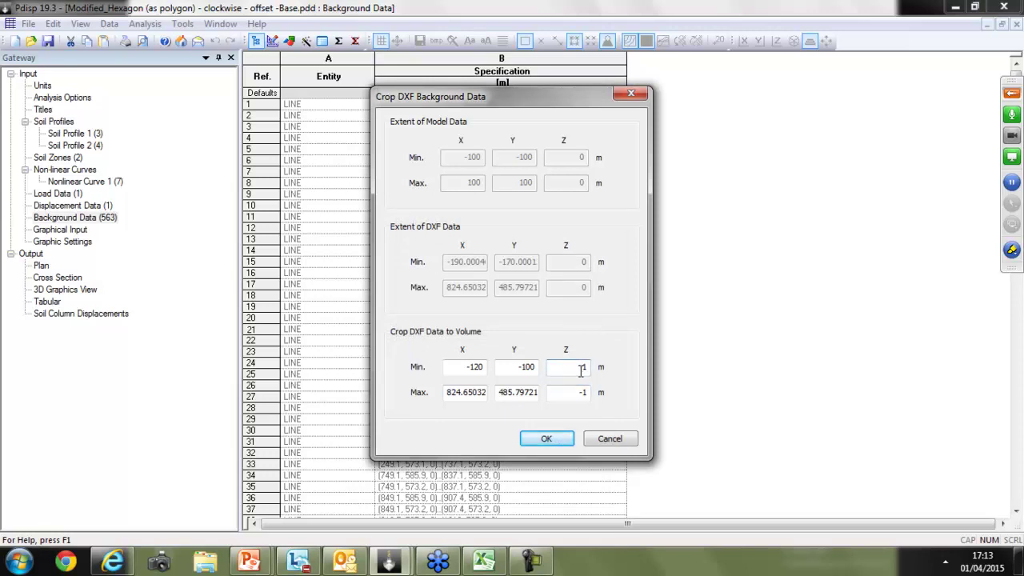
left_click(583, 392)
left_click(557, 442)
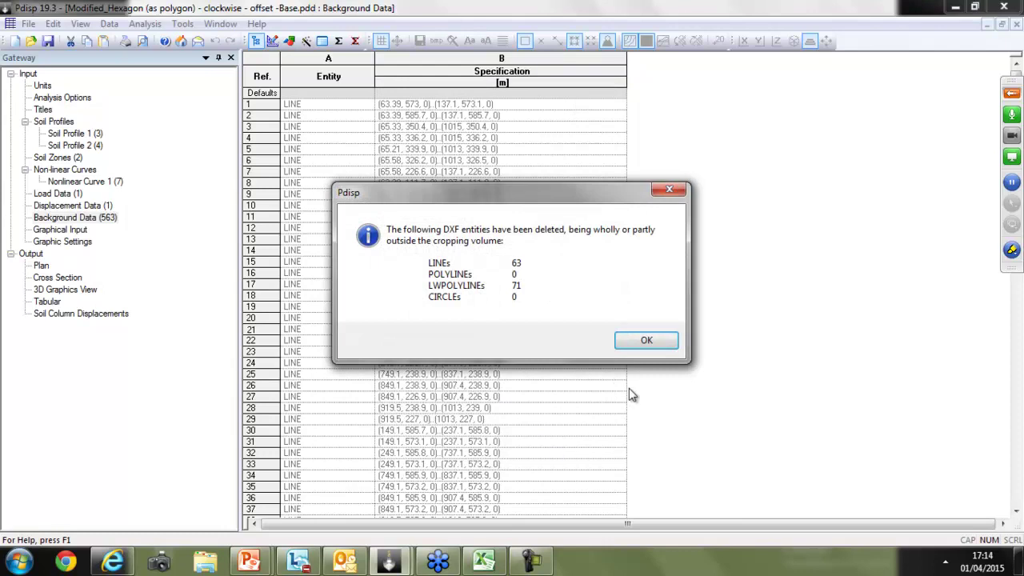
left_click(646, 341)
double_click(42, 291)
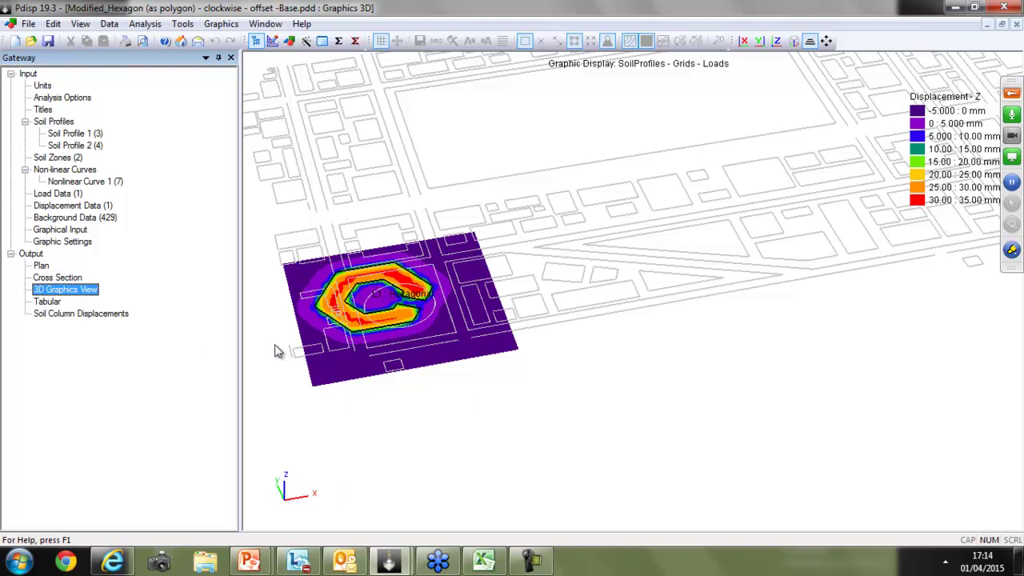
- Switch the analysis method to Boussinesq, rerun the analysis, and show the results in 3D
left_click(71, 98)
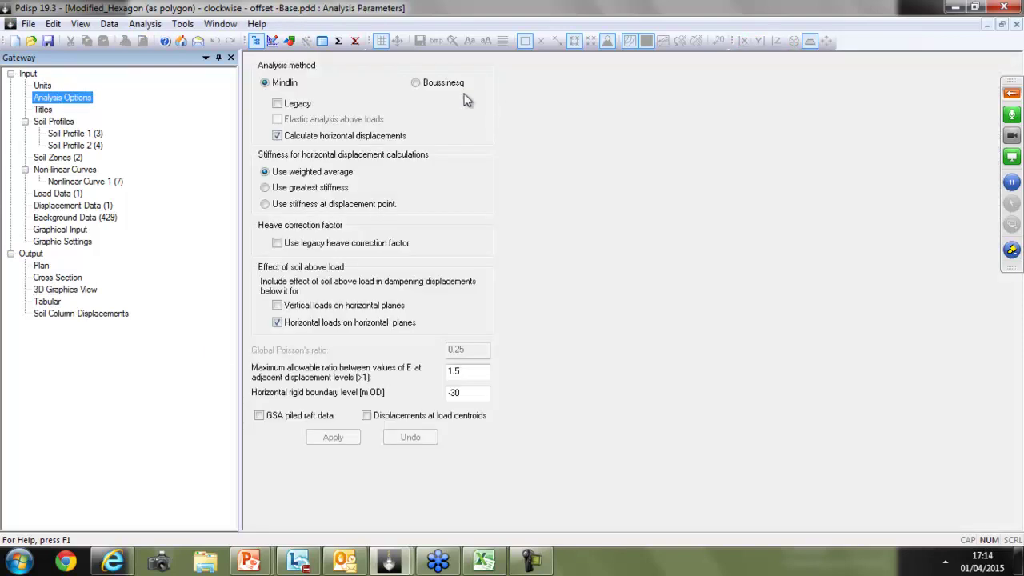
left_click(416, 84)
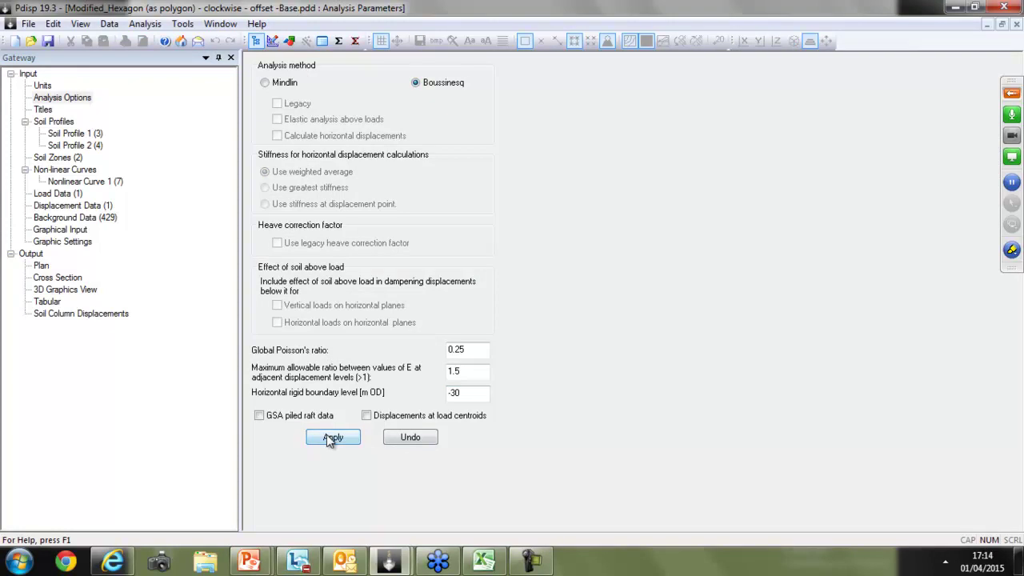
left_click(329, 437)
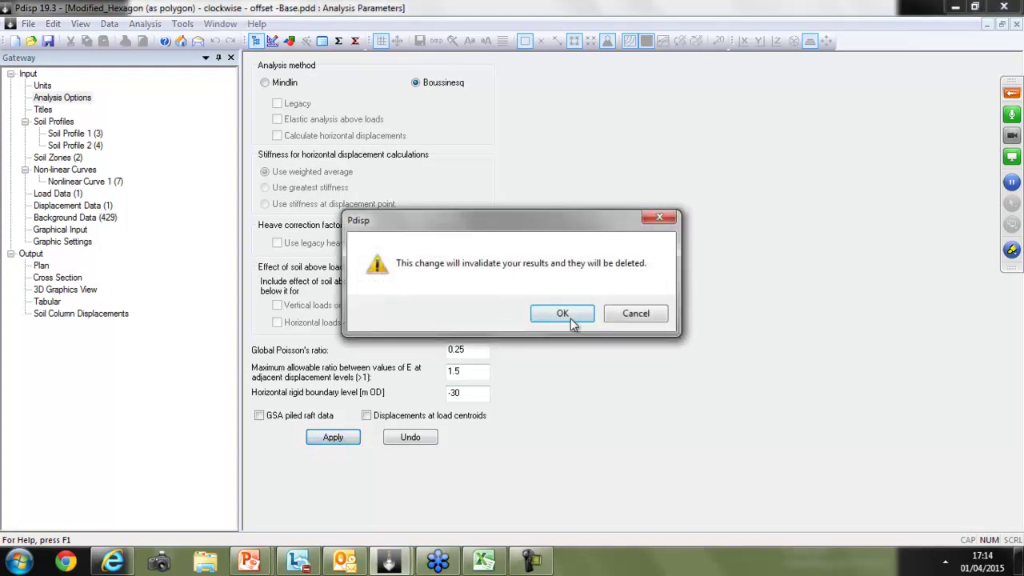
left_click(560, 314)
left_click(338, 40)
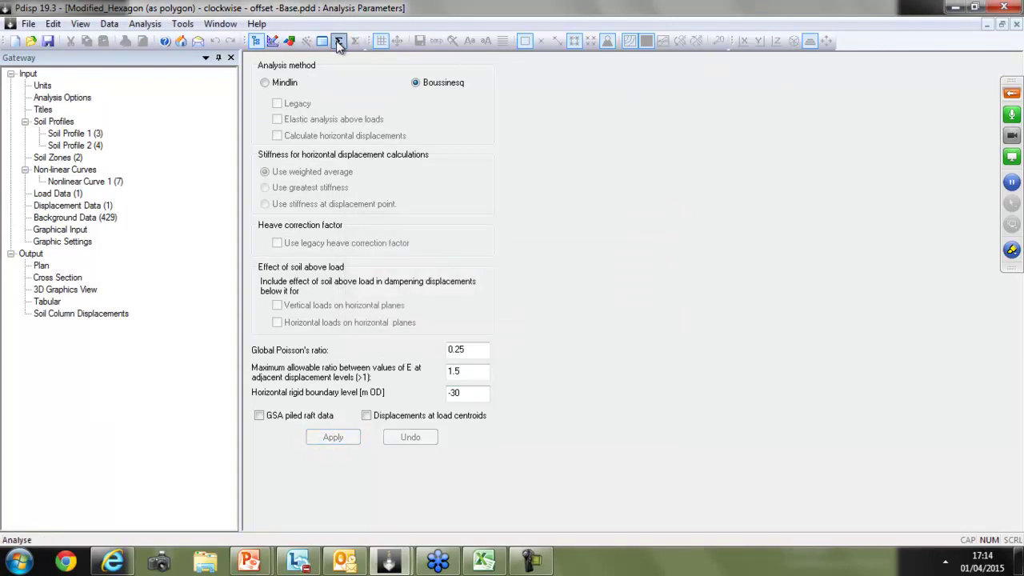
left_click(80, 290)
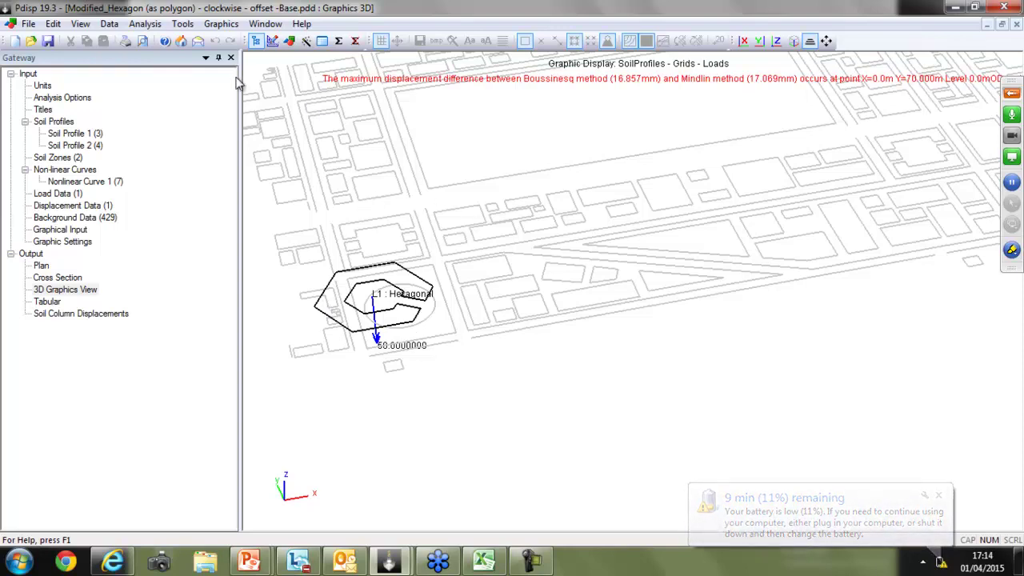
- In the 3D view's settings wizard, plot Stress - Vertical as filled contours
right_click(460, 380)
left_click(520, 404)
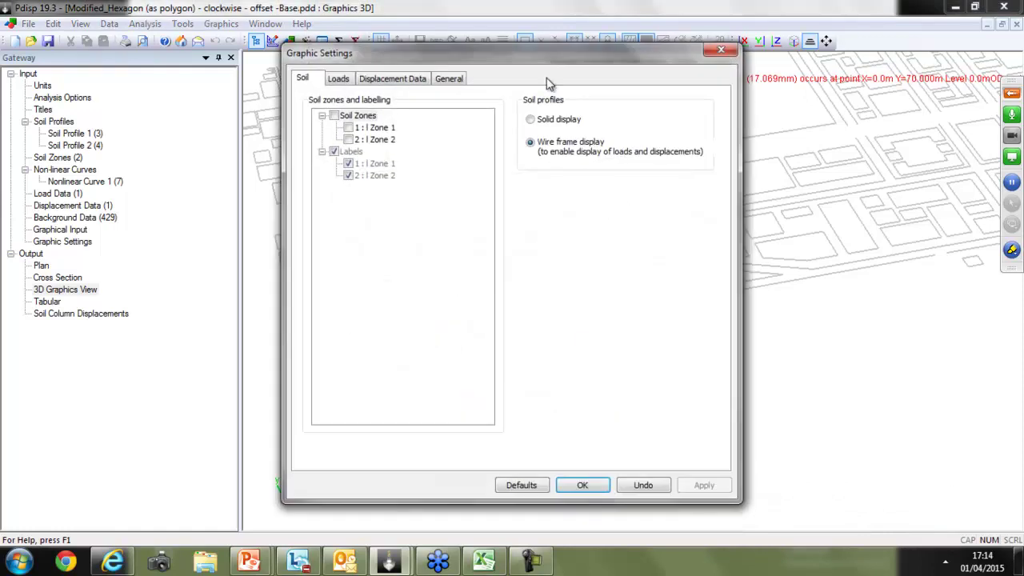
left_click(422, 78)
left_click(670, 115)
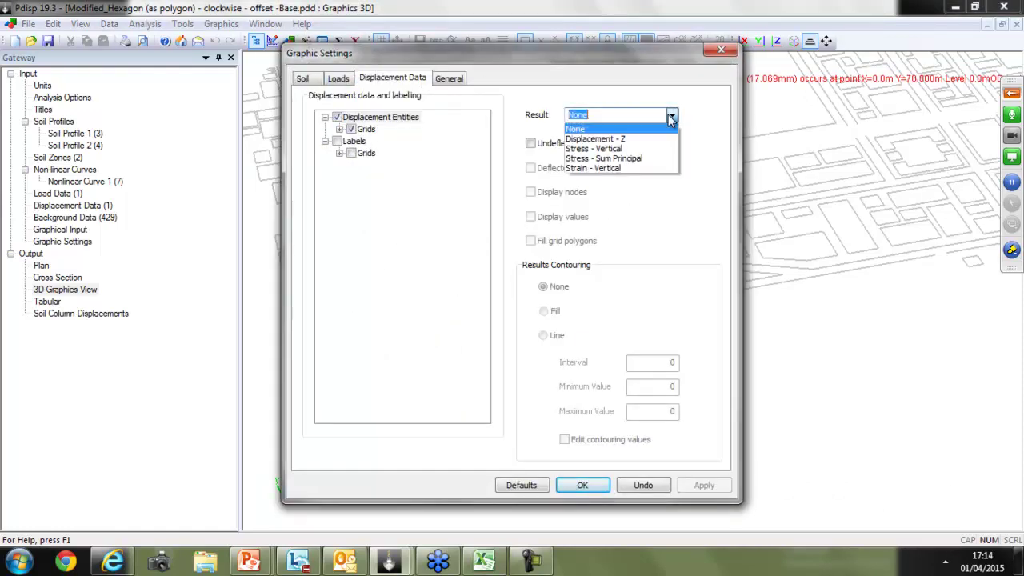
left_click(643, 148)
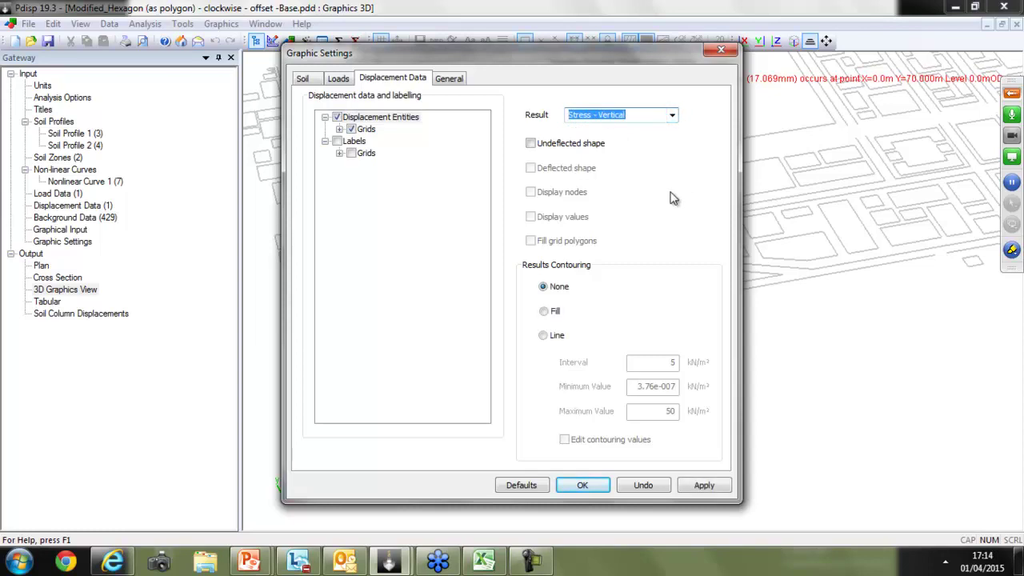
left_click(545, 312)
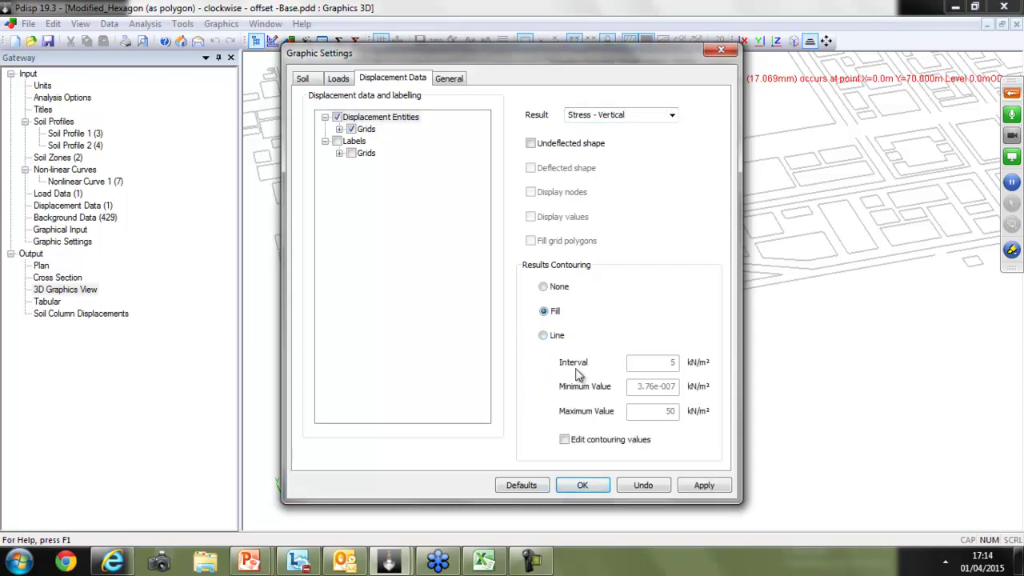
- Set the contour interval to 2, apply it, and orbit the view to inspect the stress bands
left_click(564, 439)
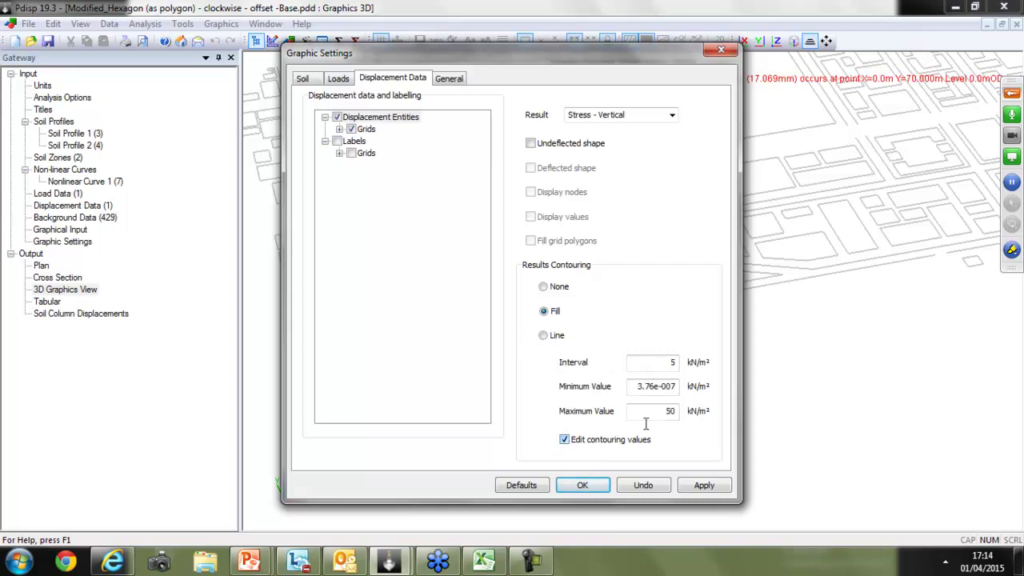
double_click(661, 366)
type("2")
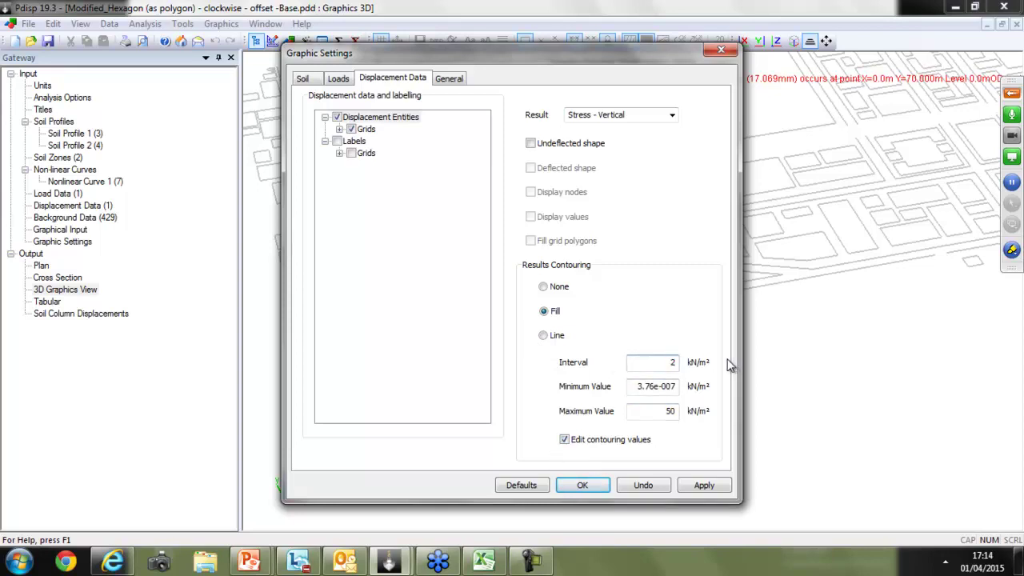
left_click(582, 486)
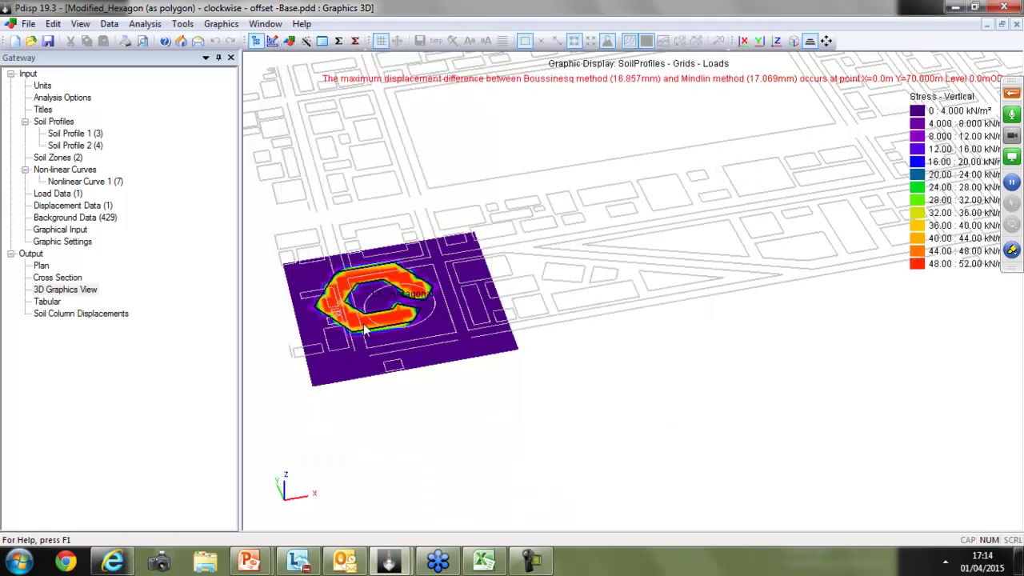
scroll(332, 332, "up", 2)
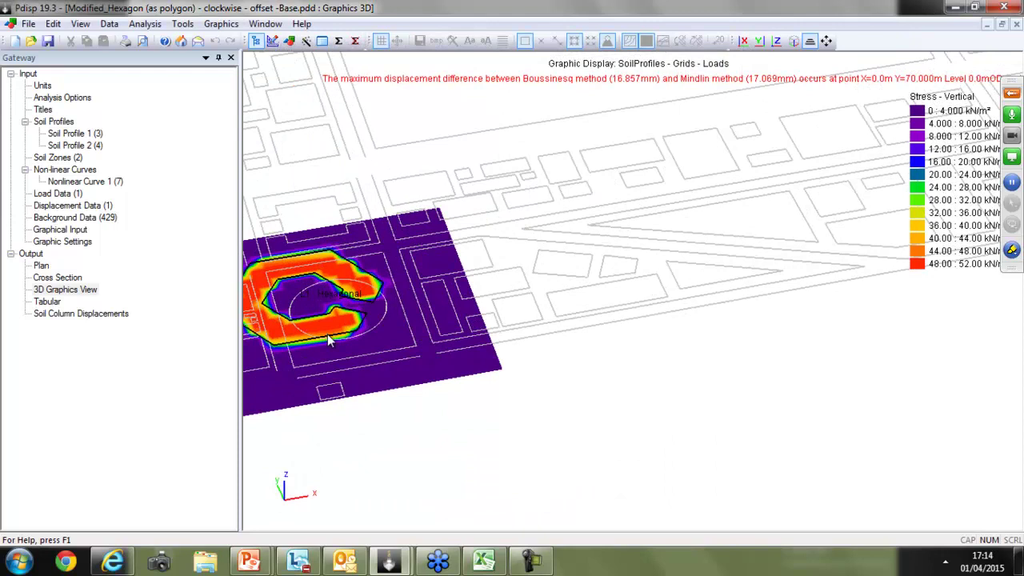
left_click_drag(327, 339, 556, 317)
scroll(292, 358, "up", 2)
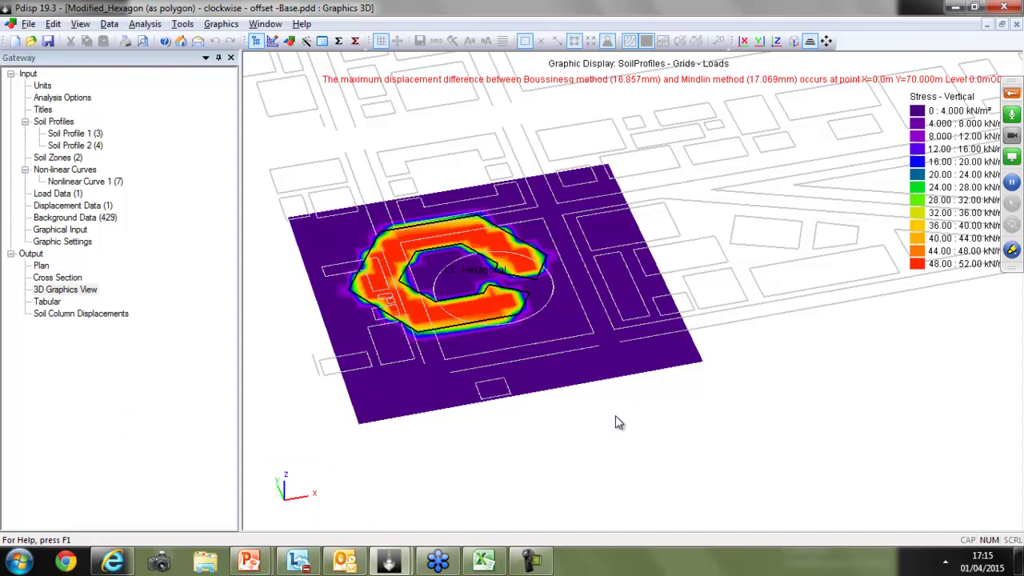
- Switch to the PowerPoint slideshow and show slide 15, 'Table options and Tabular Outputs'
key("alt+Tab")
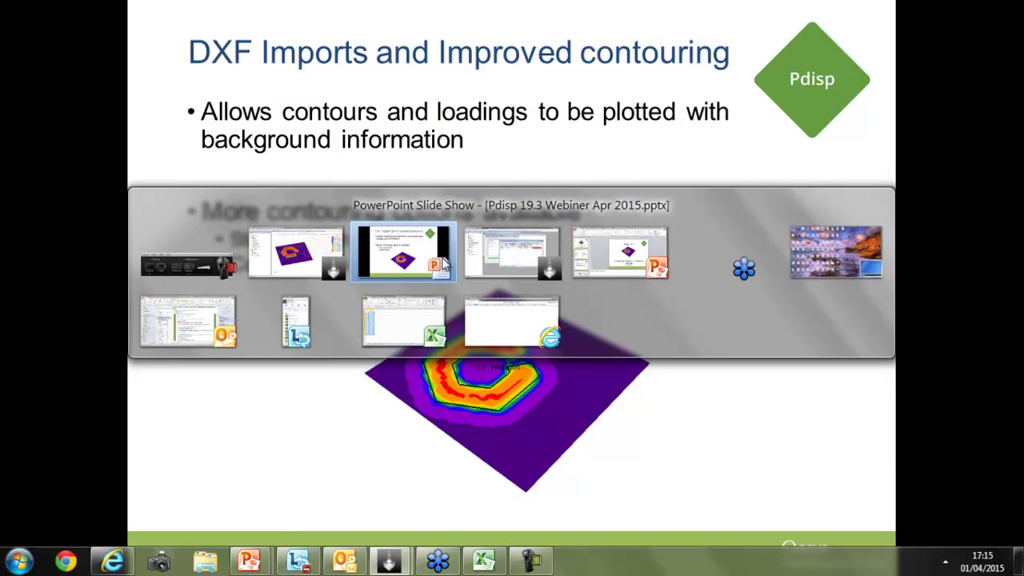
key("Escape")
key("alt+Tab")
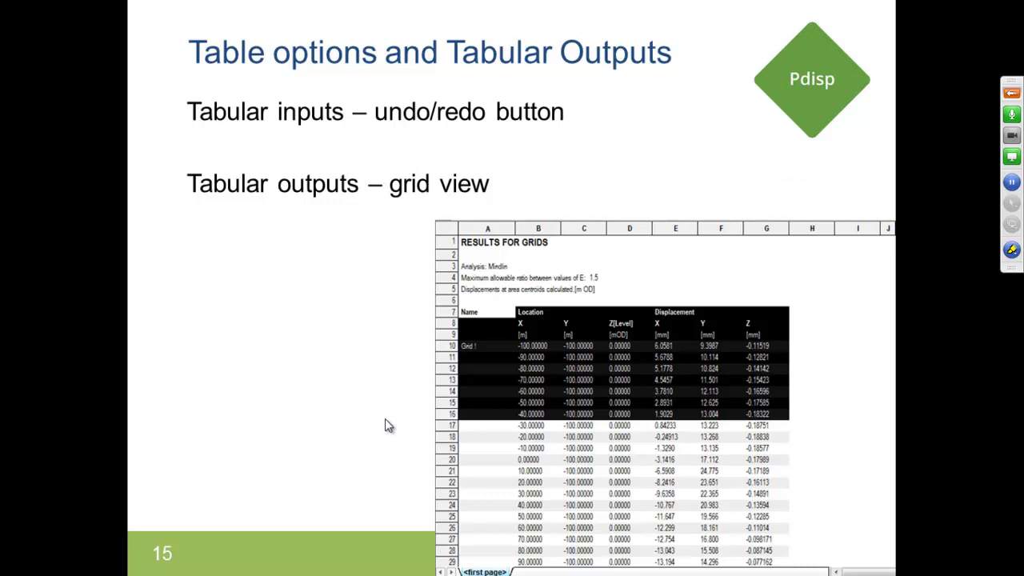
key("alt+Tab")
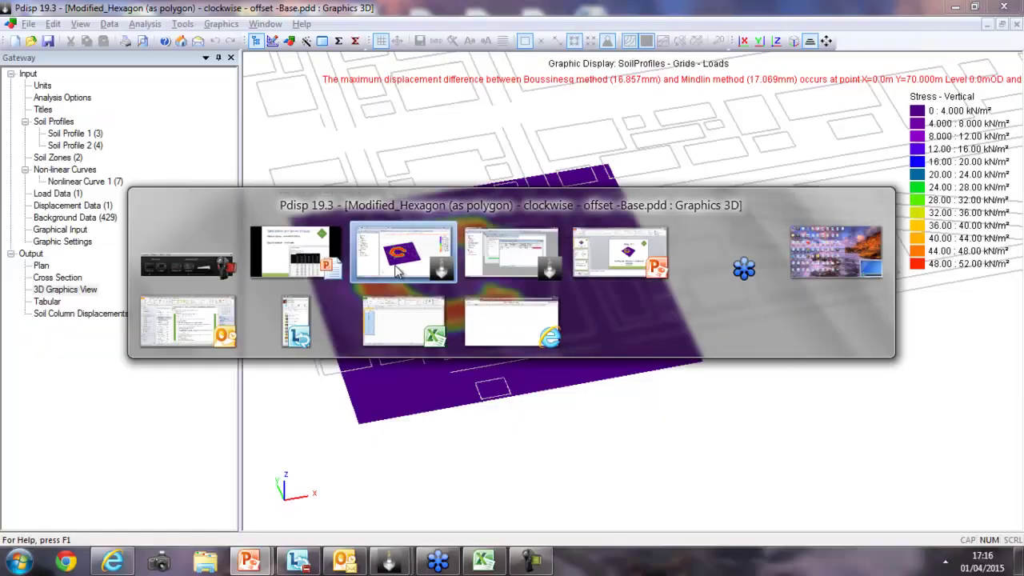
- Back in Pdisp, produce the tabular output with Results included
left_click(397, 271)
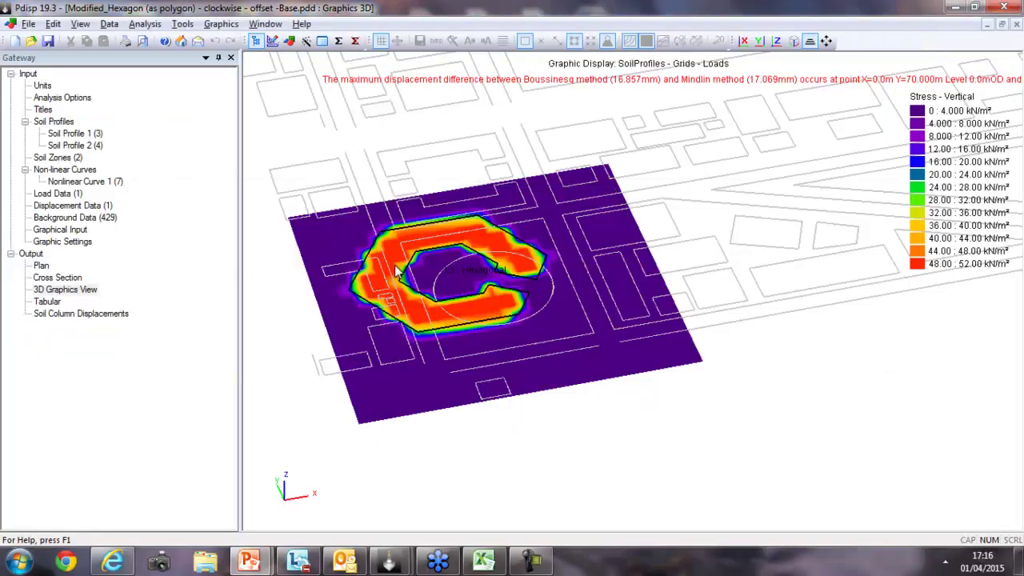
left_click(39, 306)
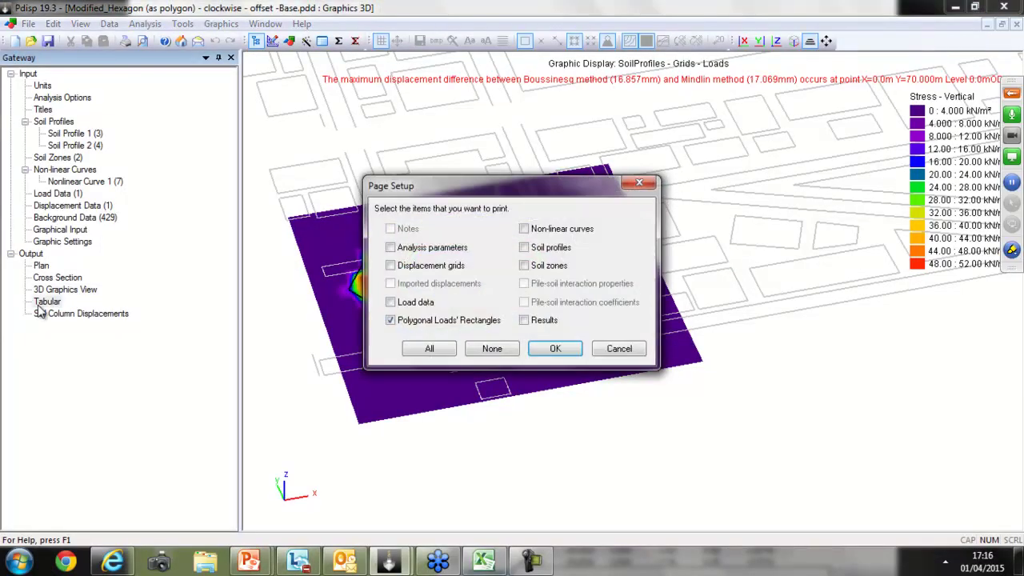
left_click(527, 321)
left_click(542, 349)
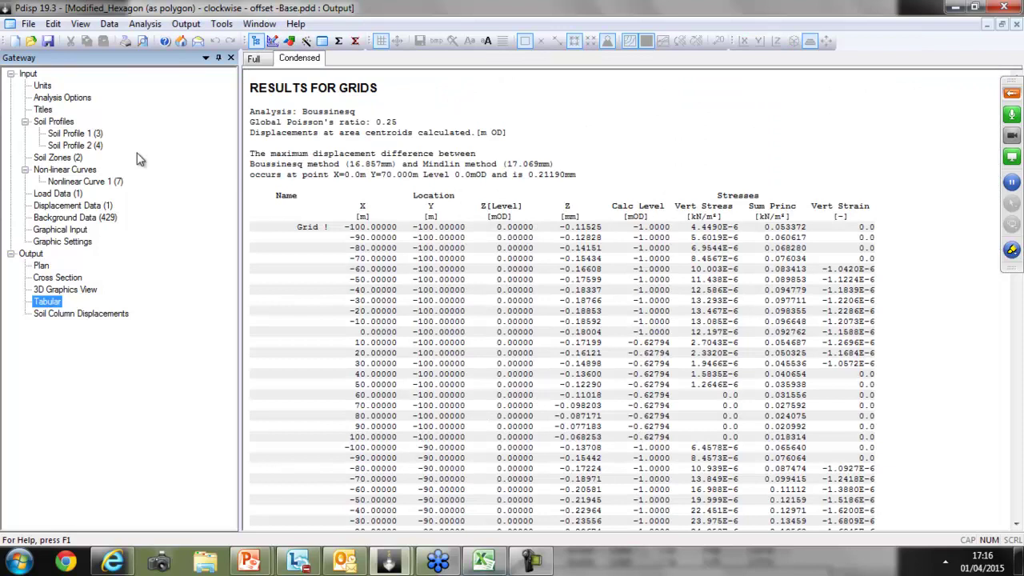
- Reopen the output in Grid View, select rows including row 24 to Vert Strain, then open Displacement Data
left_click(84, 24)
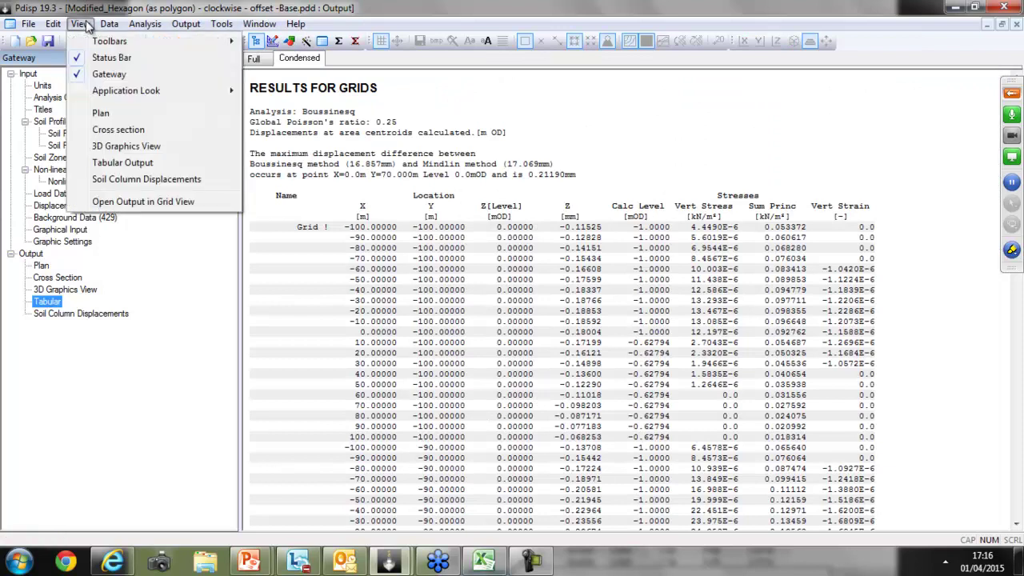
left_click(126, 204)
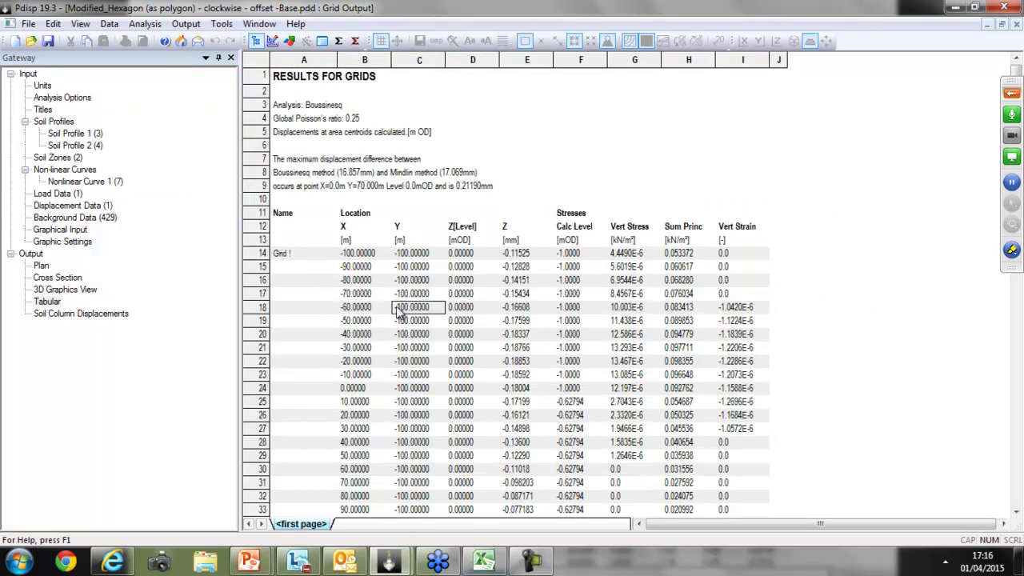
left_click_drag(297, 242, 739, 429)
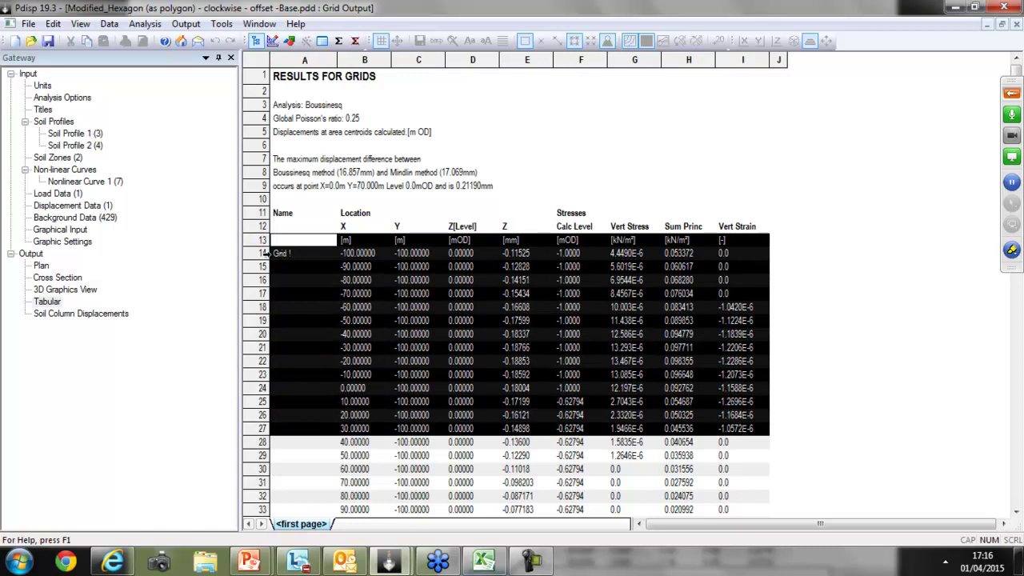
left_click(352, 390)
left_click_drag(352, 393, 742, 389)
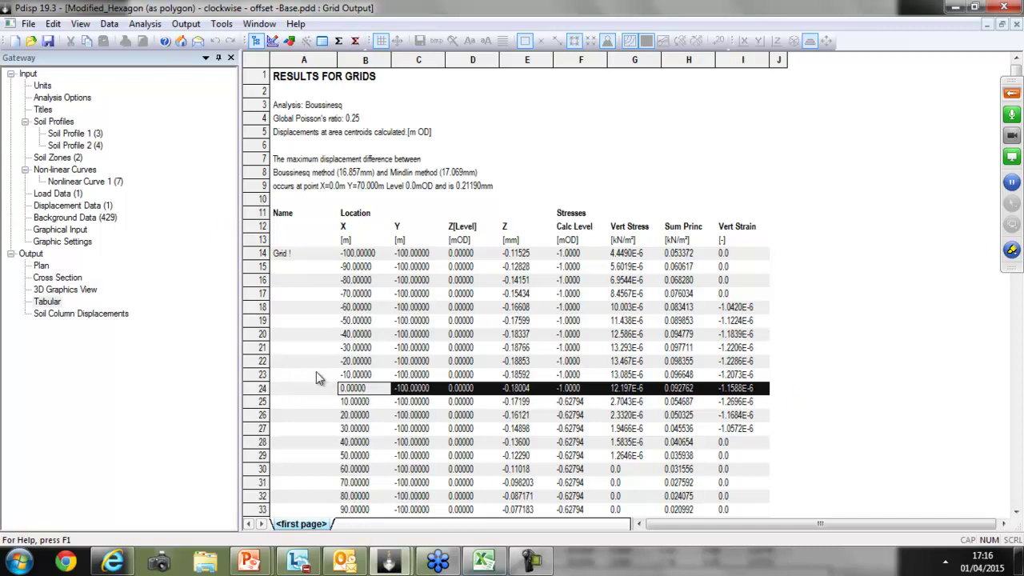
left_click(59, 193)
left_click(58, 210)
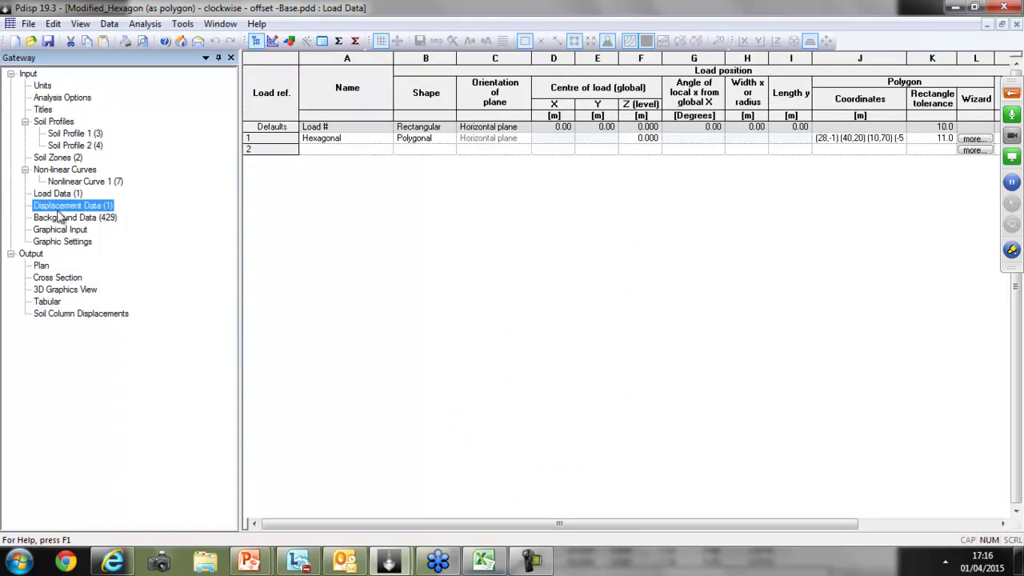
- Accept deleting results, enter 20 as layer 1's top level, then undo to 0.000 and redo to 20.000
left_click(70, 133)
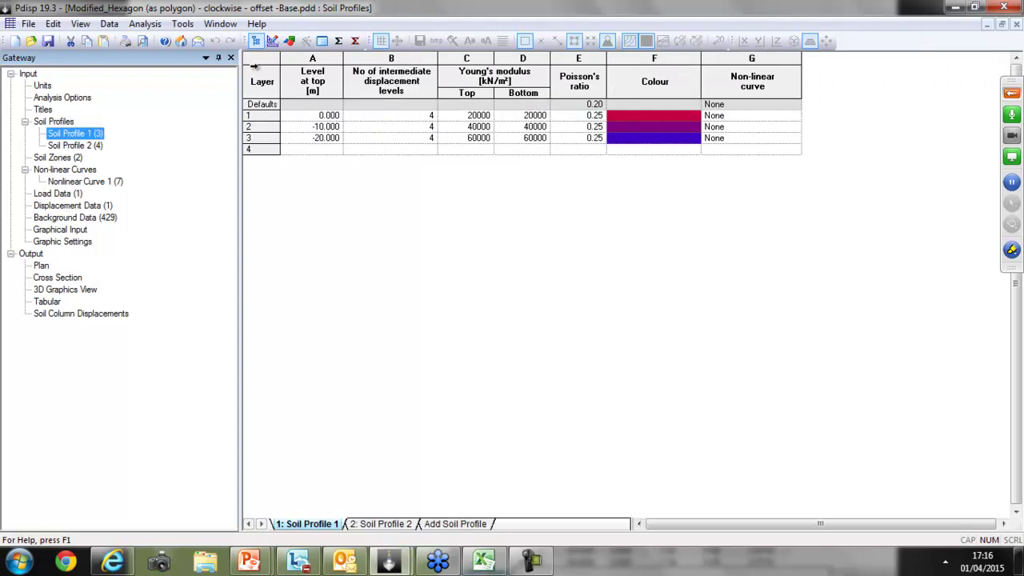
left_click(355, 46)
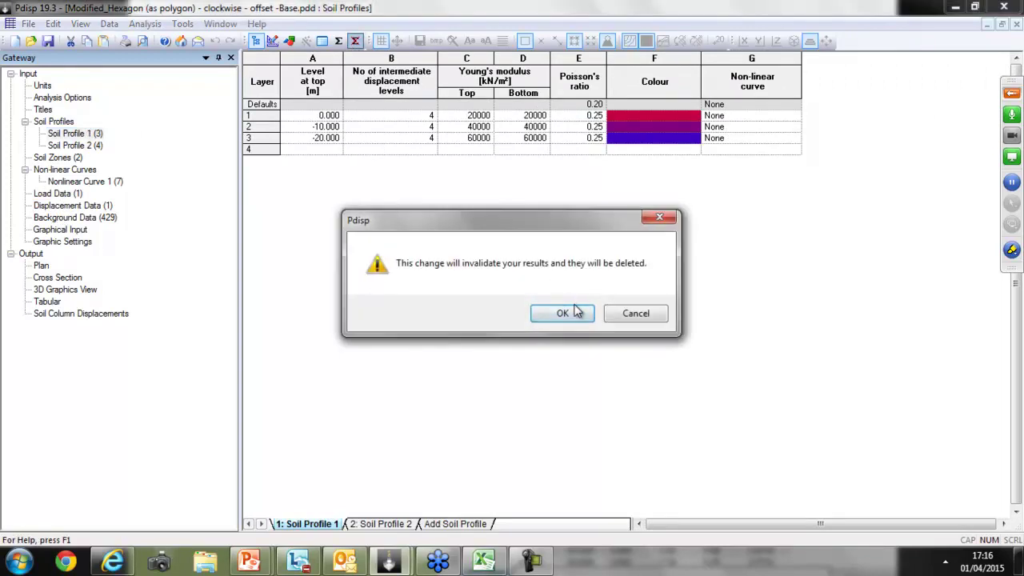
left_click(574, 312)
left_click(303, 117)
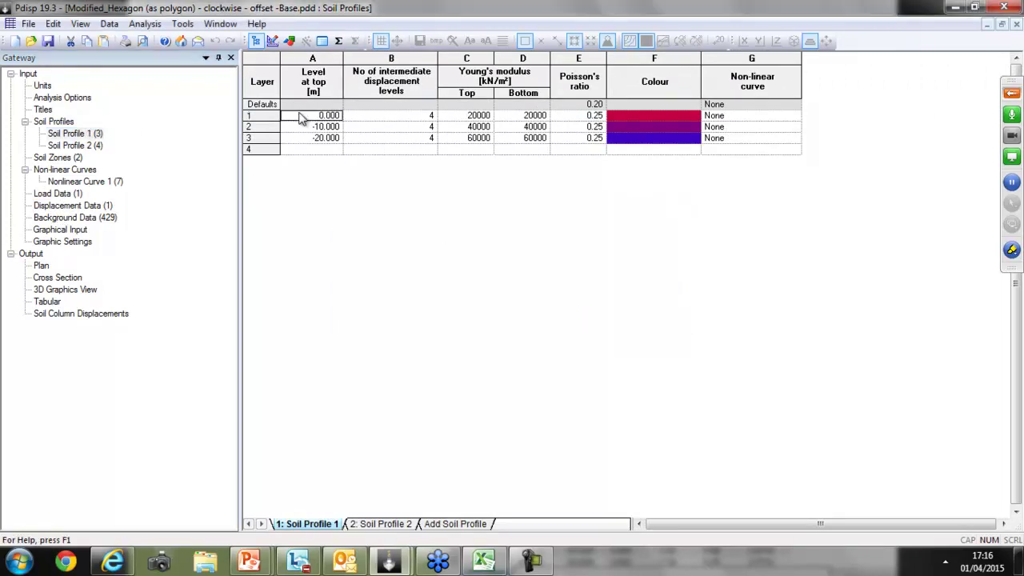
type("20")
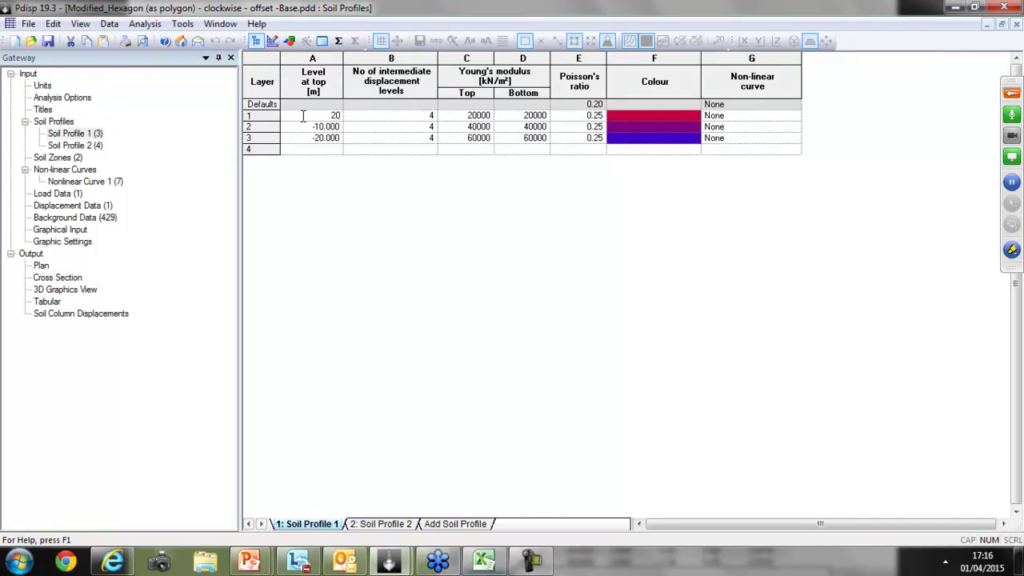
left_click(301, 130)
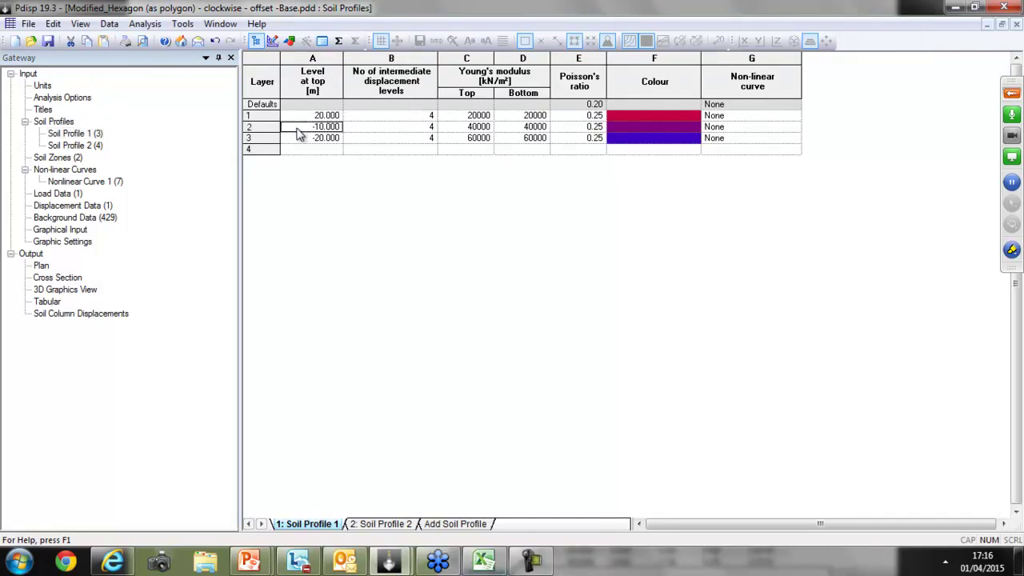
left_click(214, 41)
left_click(228, 41)
key("alt+Tab")
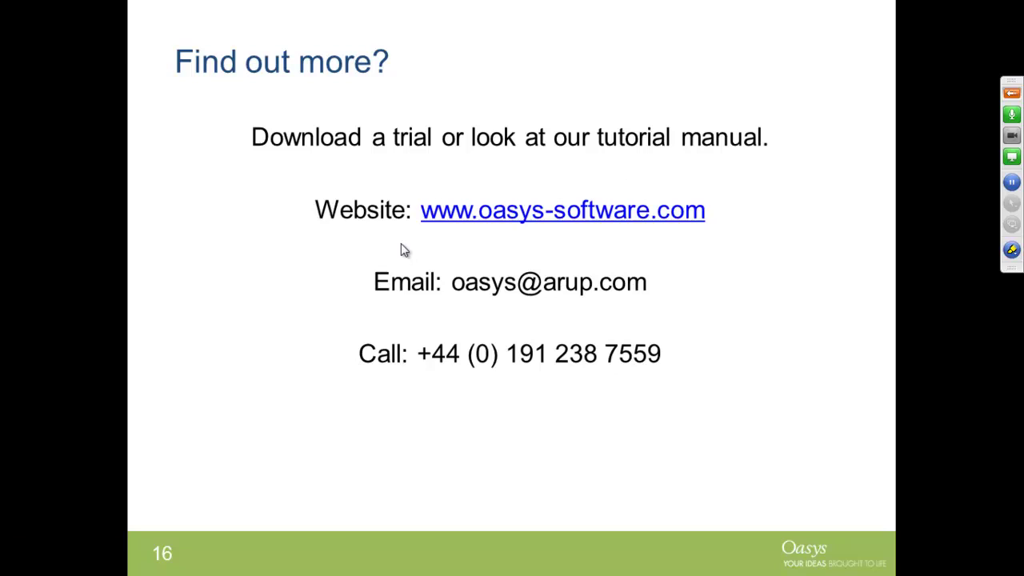
- Advance the slideshow, then step back to the 'Find out more?' slide
left_click(600, 296)
left_click(601, 301)
key("Left")
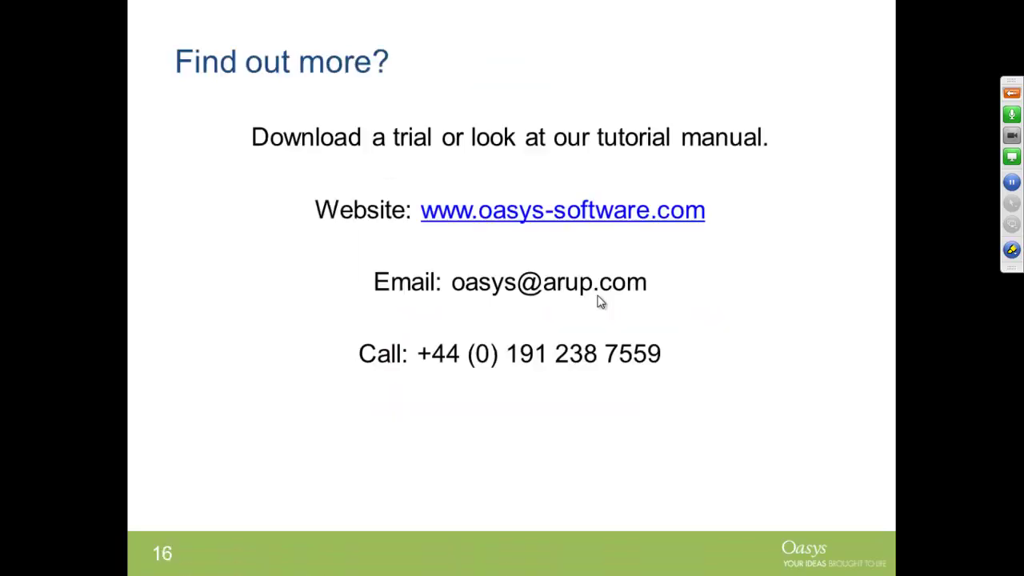